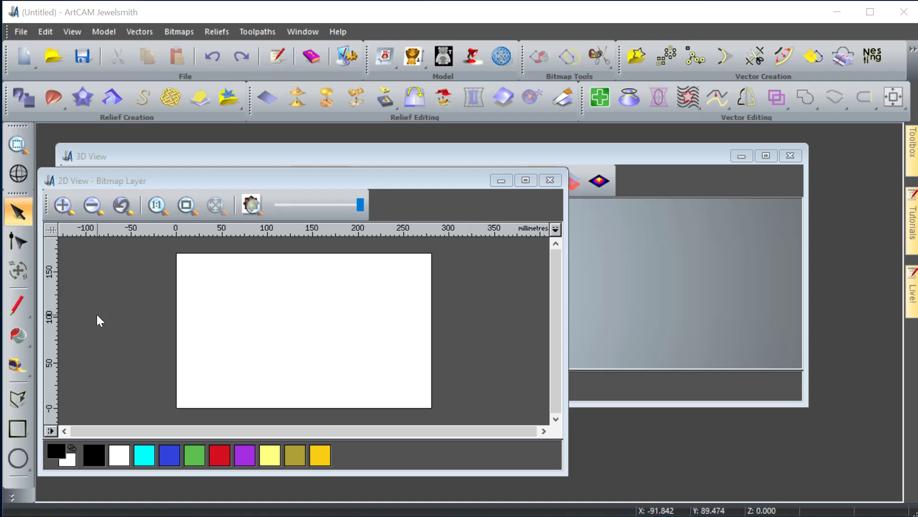
# - Reset the workspace layout to Classic
pyautogui.click(314, 33)
pyautogui.moveTo(382, 227)
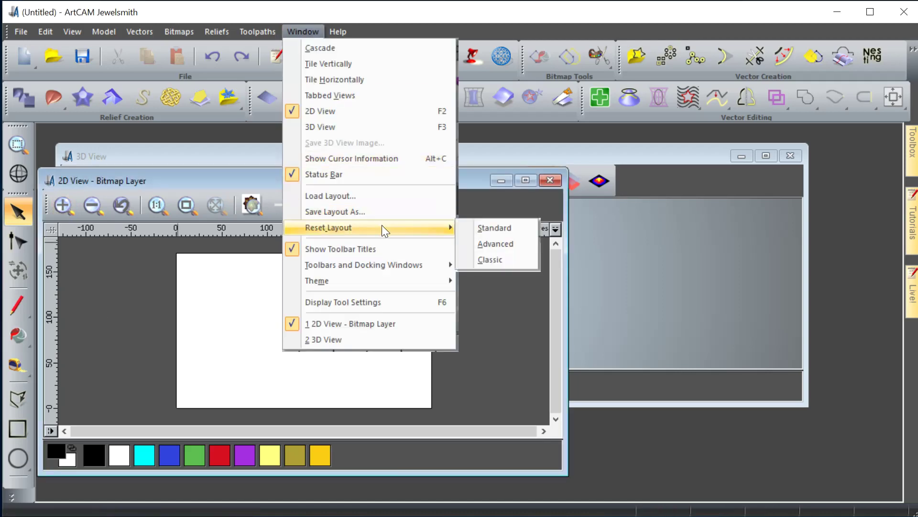
pyautogui.click(497, 262)
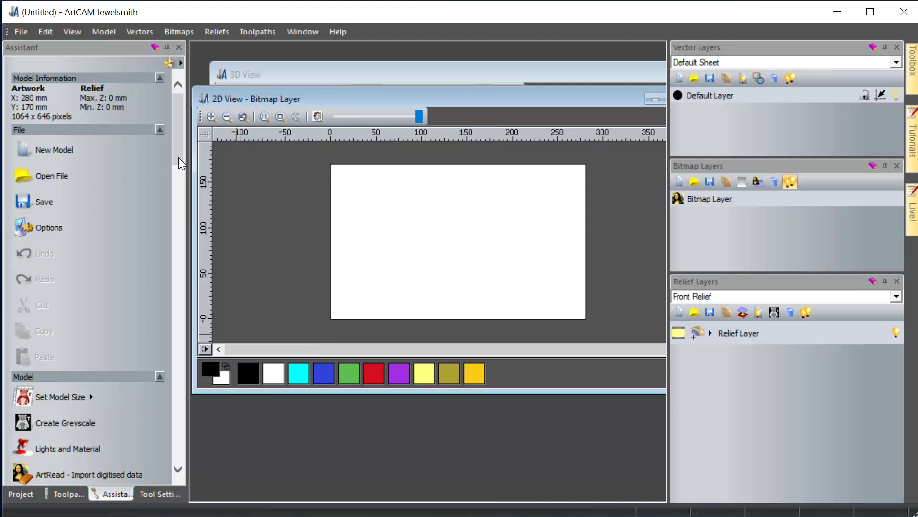
# - Collapse the File, Model and Bitmap Tools sections in the Assistant
pyautogui.moveTo(180, 132)
pyautogui.mouseDown()
pyautogui.moveTo(174, 181)
pyautogui.moveTo(175, 118)
pyautogui.mouseUp()
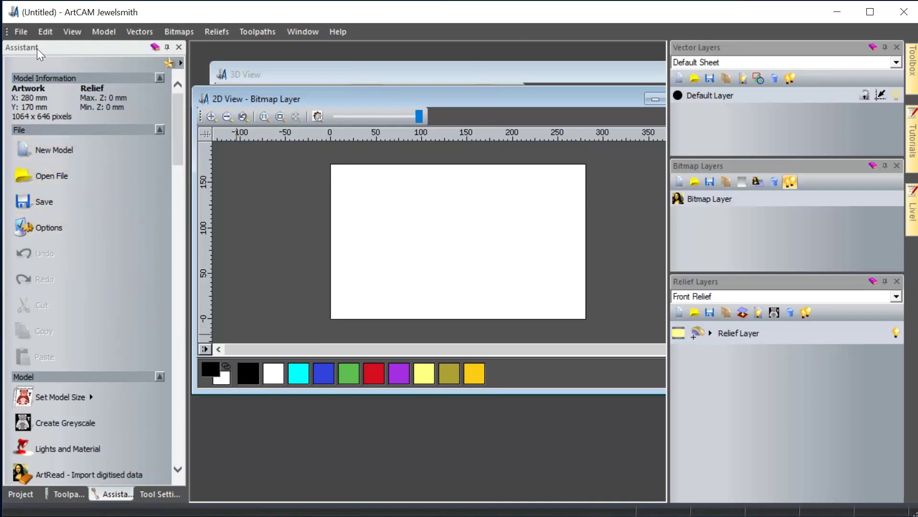
pyautogui.click(160, 129)
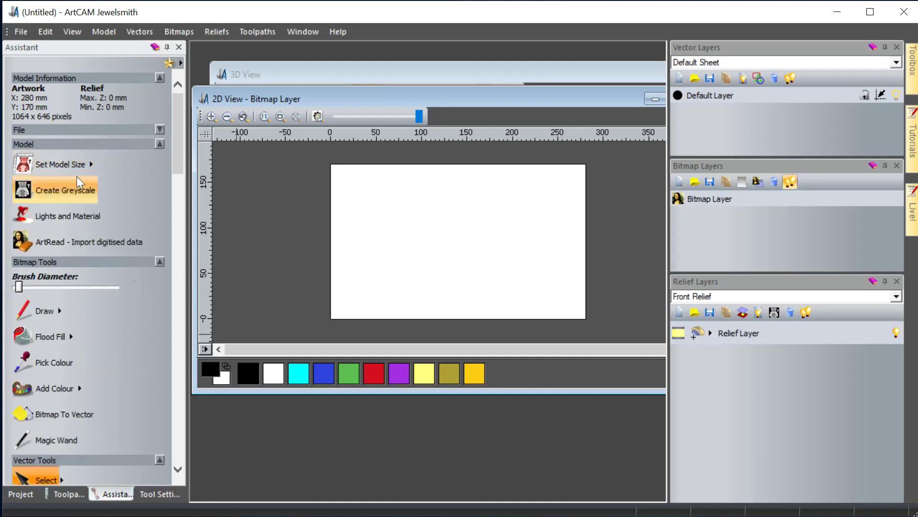
pyautogui.click(160, 144)
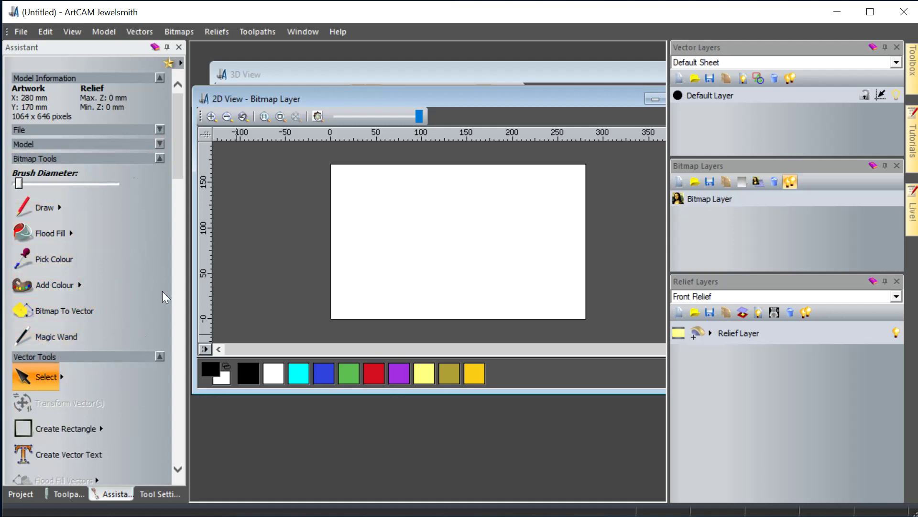
pyautogui.click(158, 156)
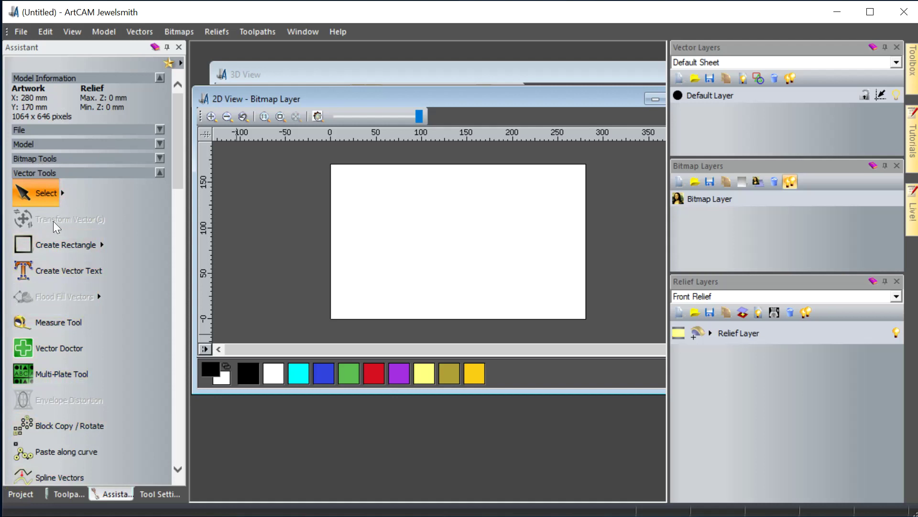
# - Look through the Assistant's vector tools and the full set of vector commands, and collapse the Vector Tools section
pyautogui.click(101, 245)
pyautogui.scroll(-8, 100, 405)
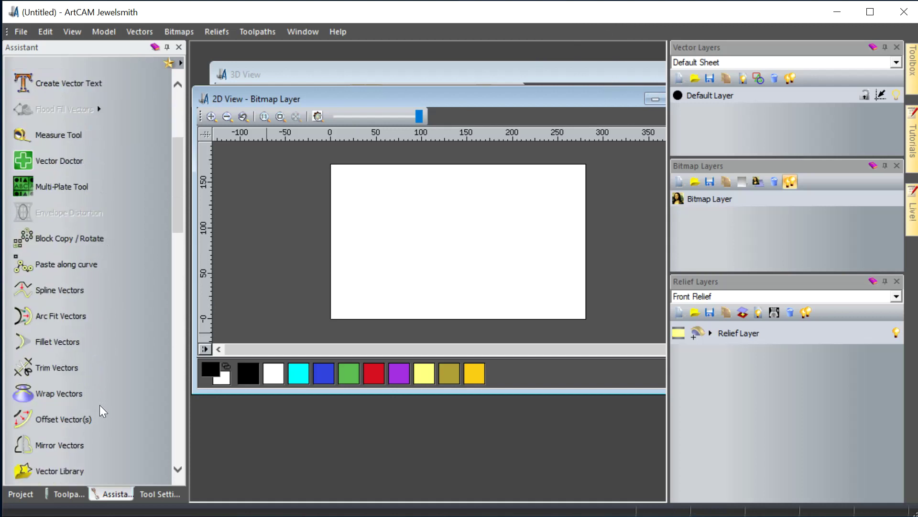
pyautogui.scroll(-3, 105, 305)
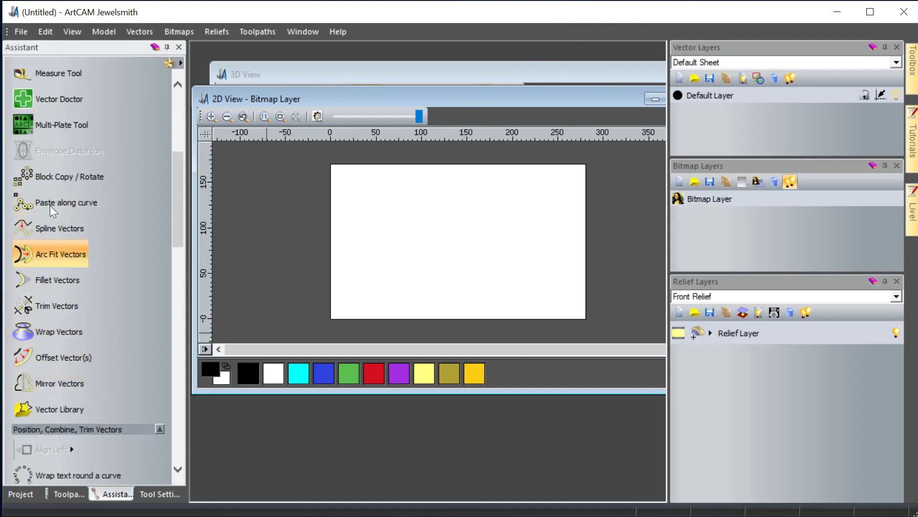
pyautogui.click(139, 32)
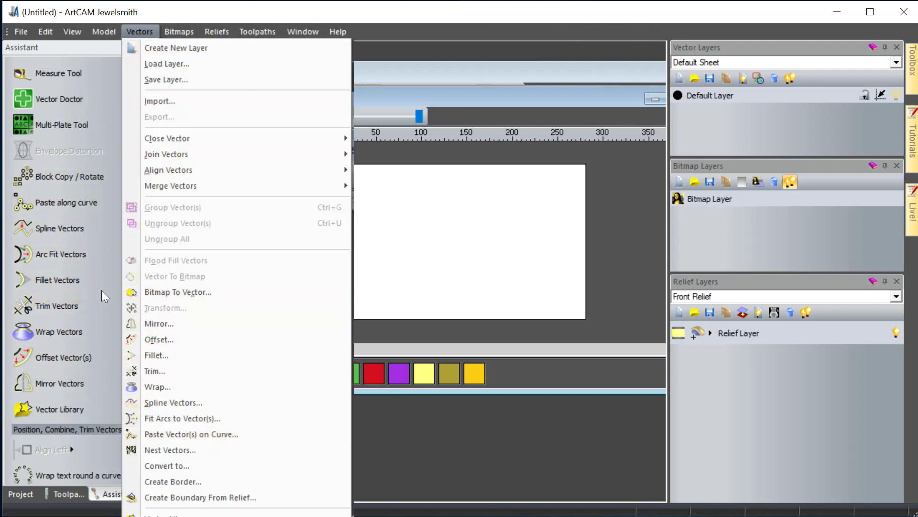
pyautogui.click(398, 241)
pyautogui.scroll(-5, 147, 298)
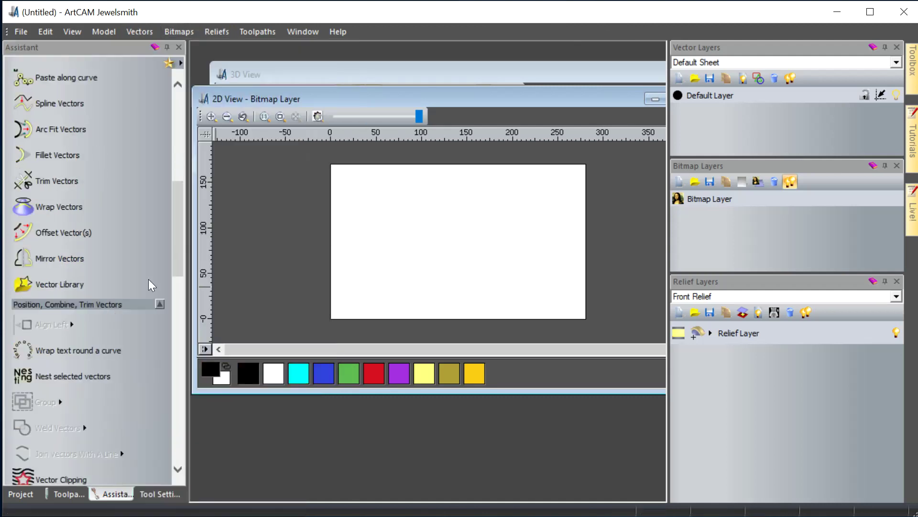
pyautogui.scroll(10, 171, 209)
pyautogui.scroll(5, 144, 183)
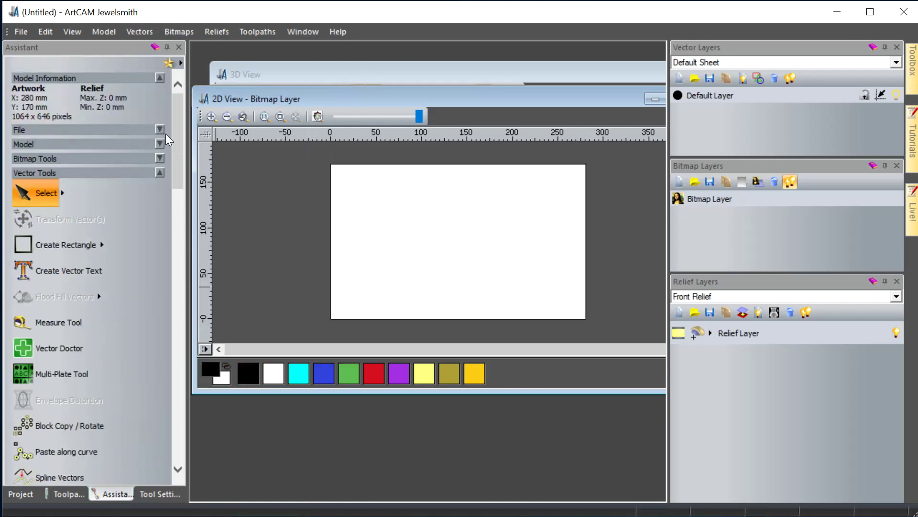
pyautogui.click(162, 173)
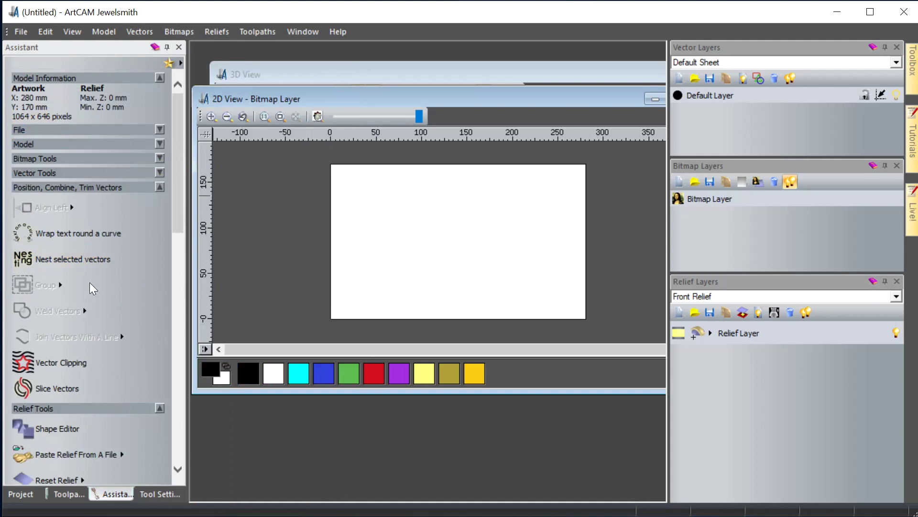
# - Examine the Assistant's vector positioning, combining and trimming tools and the relief tools
pyautogui.scroll(-3, 114, 267)
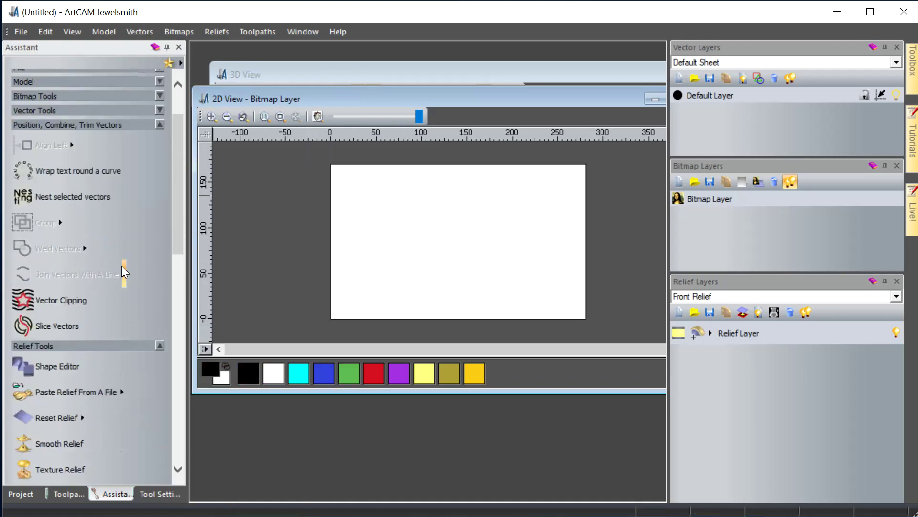
pyautogui.scroll(-3, 121, 265)
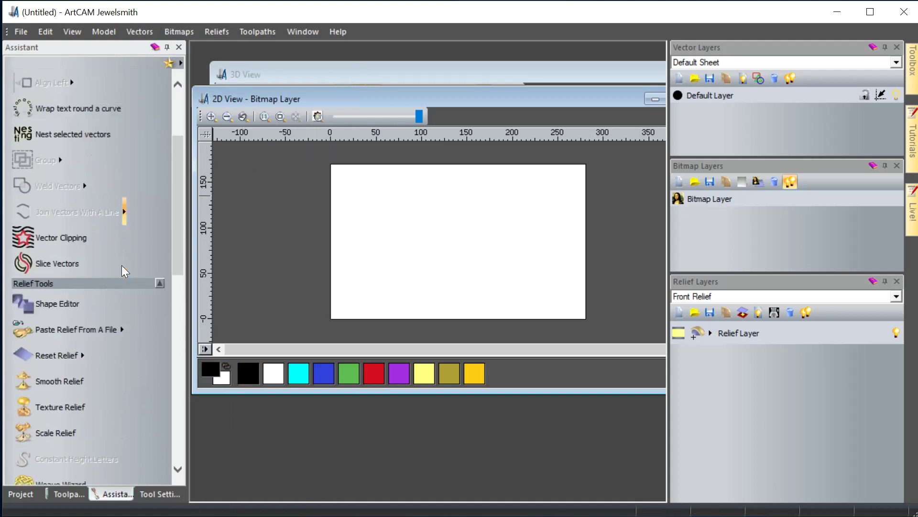
pyautogui.scroll(3, 122, 265)
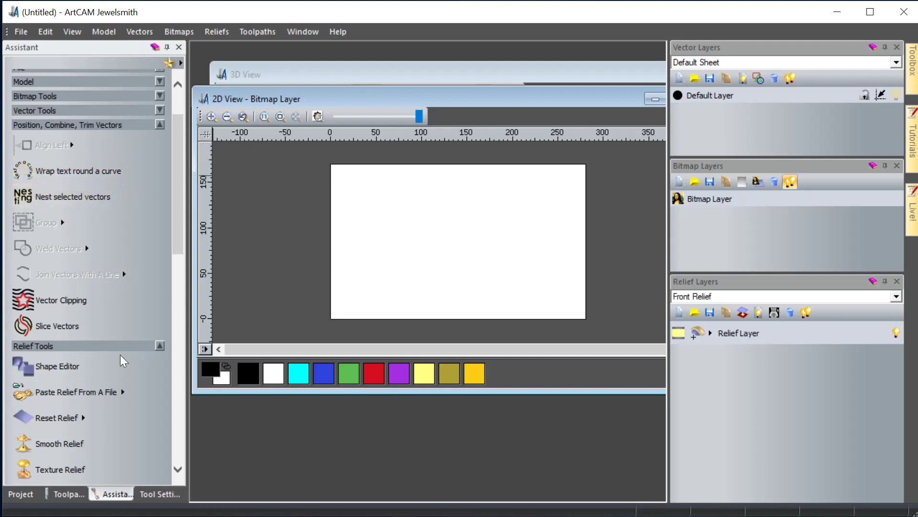
pyautogui.scroll(-5, 122, 372)
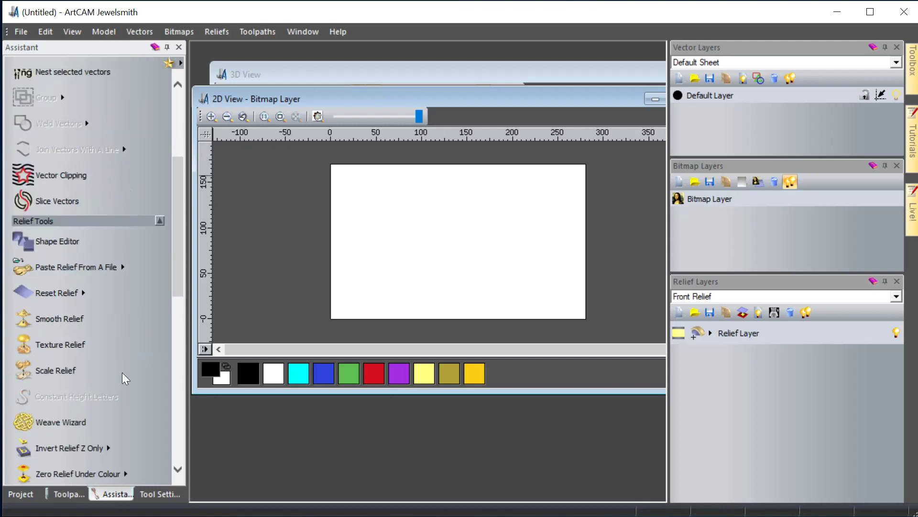
pyautogui.scroll(1, 113, 257)
pyautogui.scroll(-9, 112, 257)
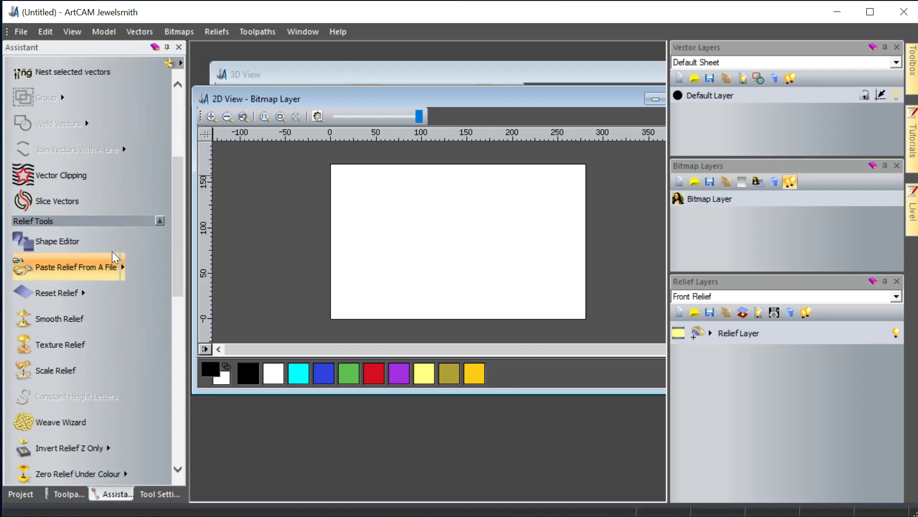
pyautogui.scroll(-2, 112, 251)
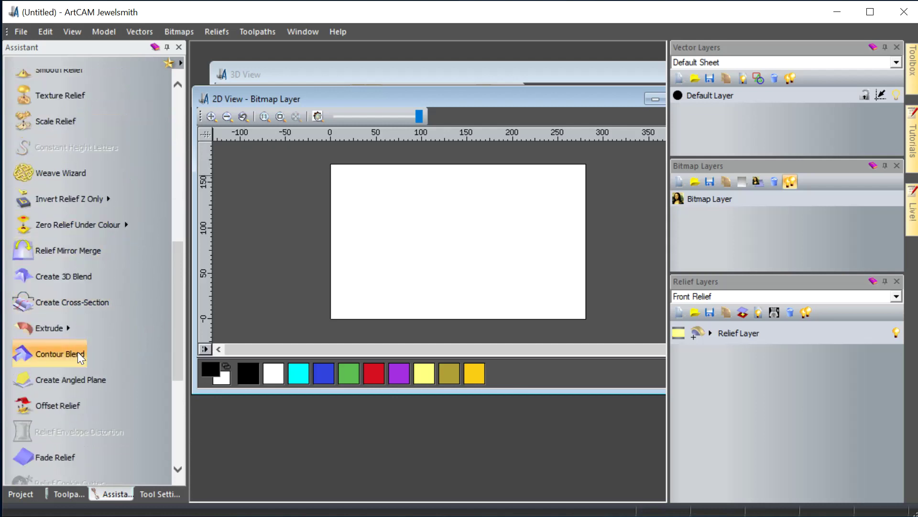
# - Switch the Extrude tool group to Two Rail Sweep to view its settings
pyautogui.click(66, 329)
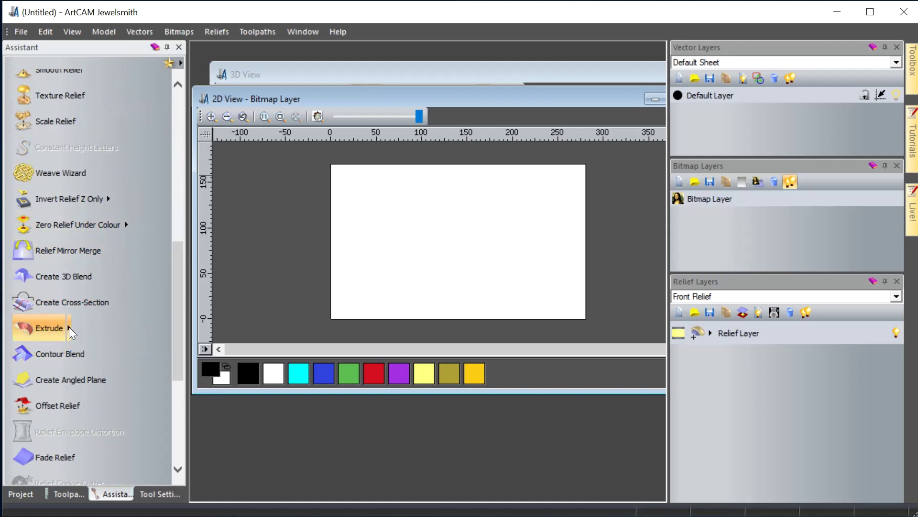
pyautogui.click(69, 328)
pyautogui.click(105, 394)
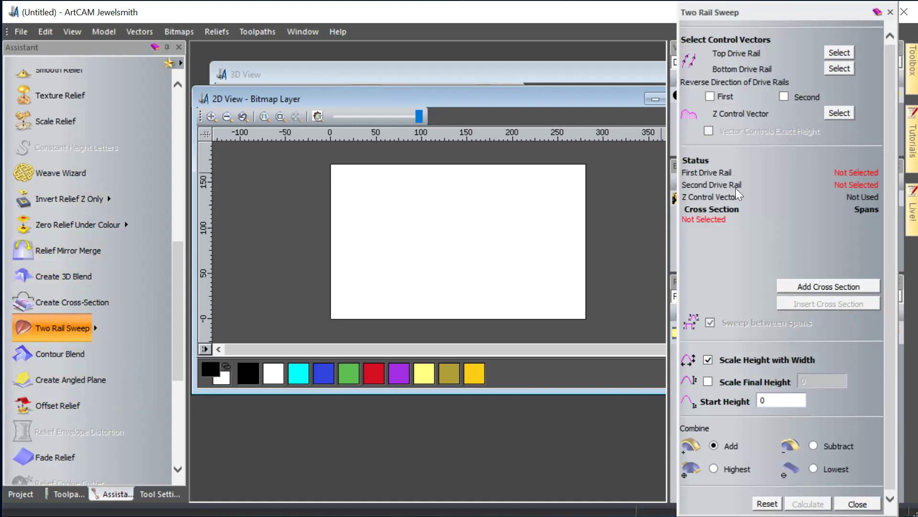
# - Look through the remaining relief tools and collapse the Position, Combine, Trim Vectors, Relief Tools and Back Relief Tools sections
pyautogui.scroll(-3, 96, 421)
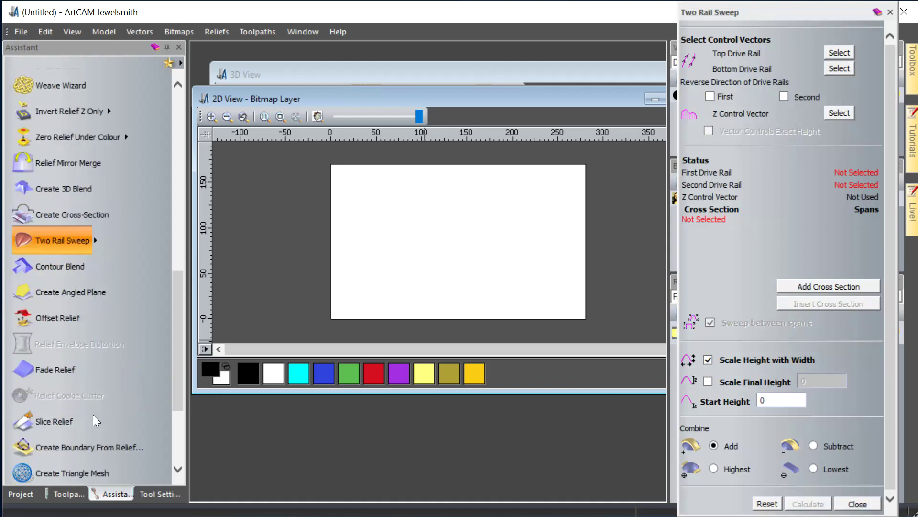
pyautogui.scroll(-5, 93, 414)
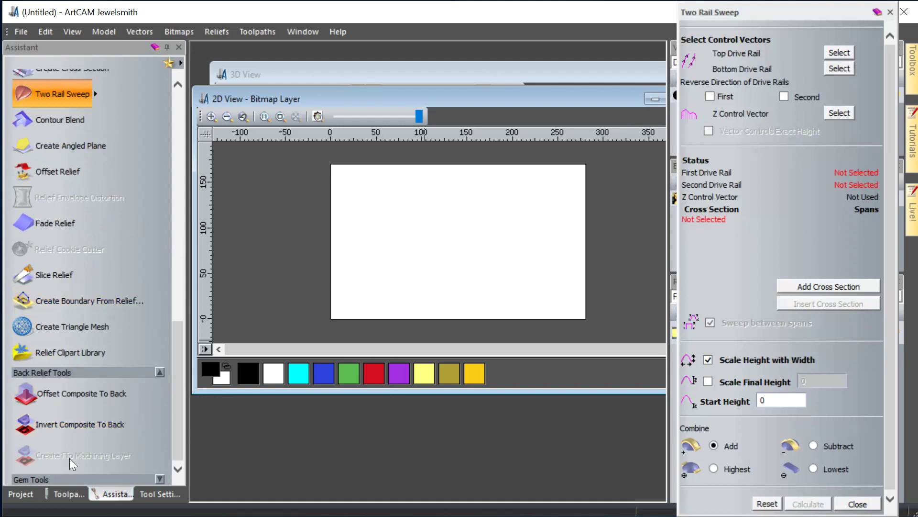
pyautogui.scroll(2, 106, 260)
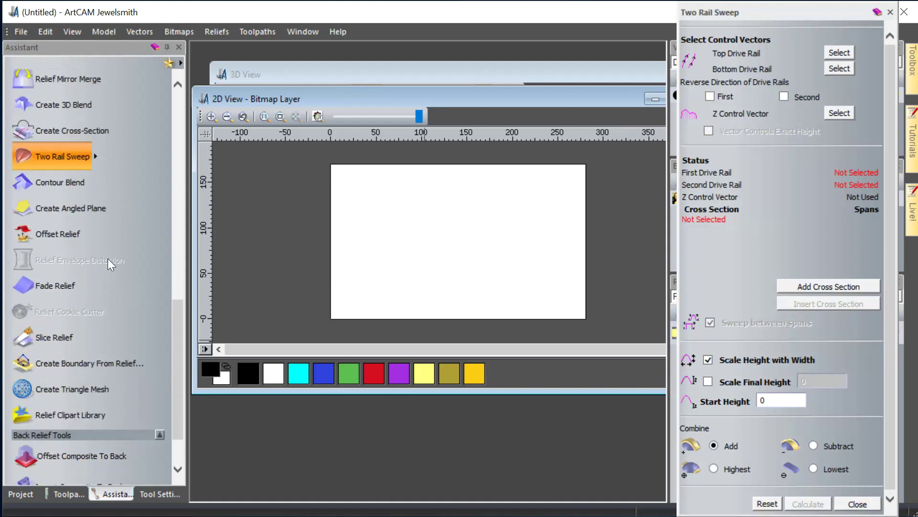
pyautogui.scroll(15, 108, 256)
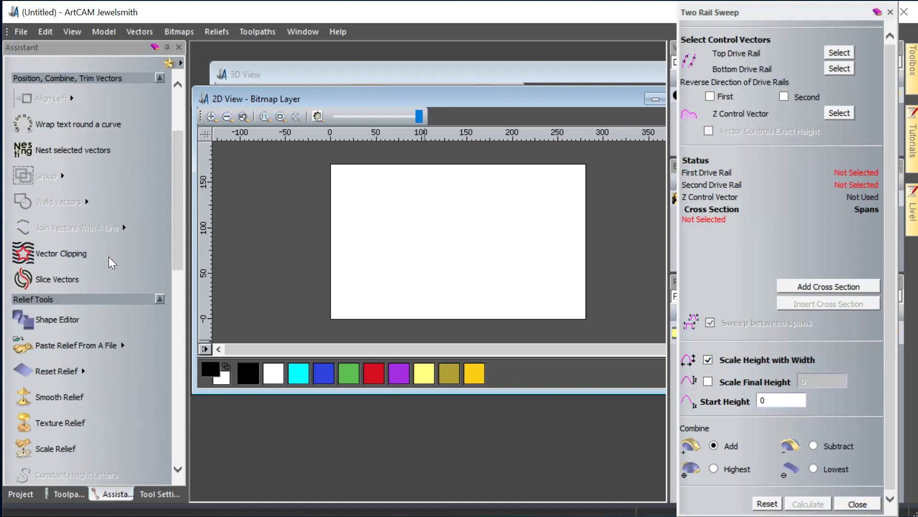
pyautogui.scroll(3, 109, 258)
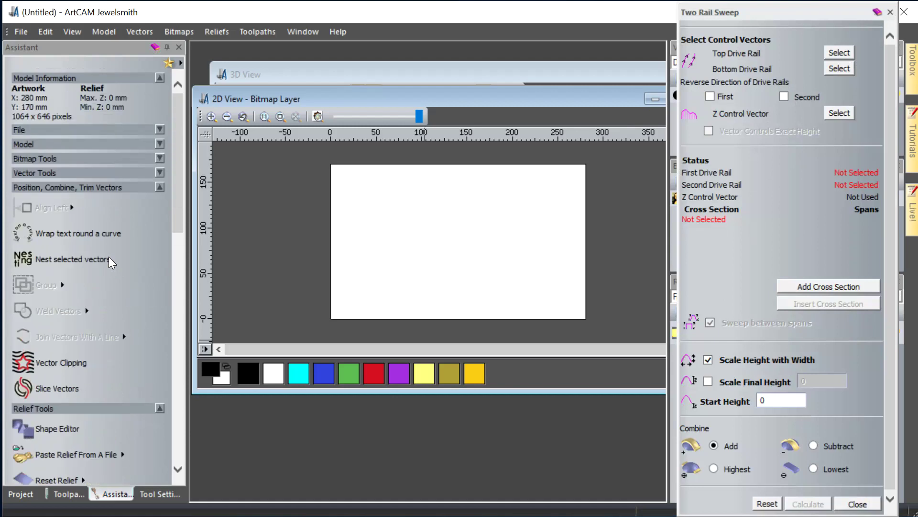
pyautogui.click(159, 187)
pyautogui.click(159, 198)
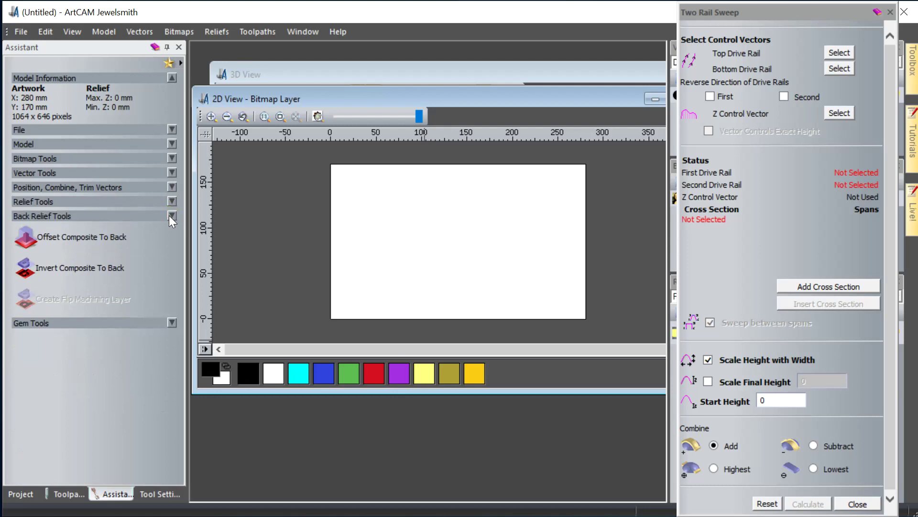
pyautogui.click(171, 216)
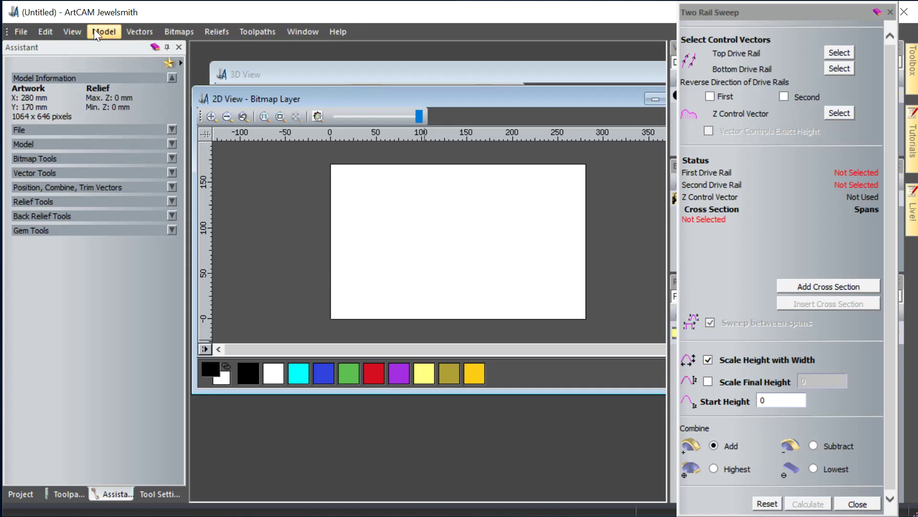
pyautogui.click(145, 33)
pyautogui.click(151, 30)
pyautogui.moveTo(192, 35)
pyautogui.moveTo(293, 34)
pyautogui.moveTo(81, 29)
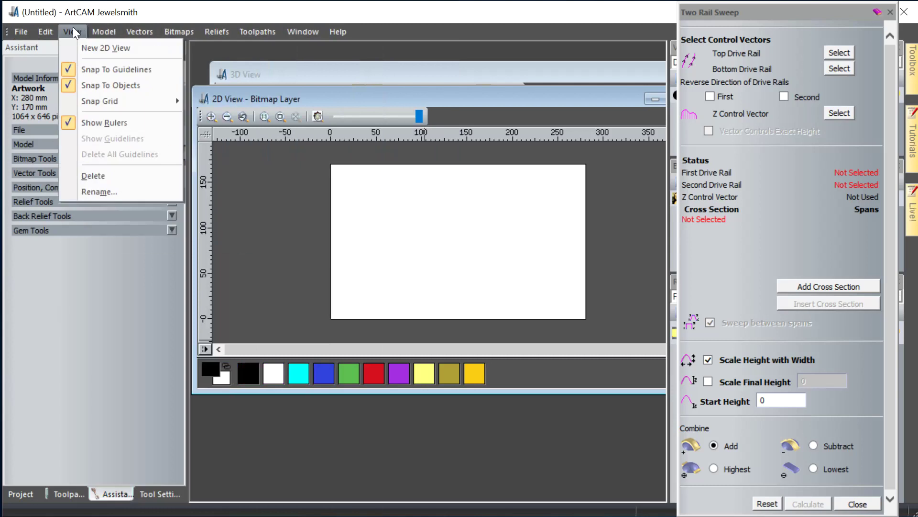
pyautogui.click(262, 203)
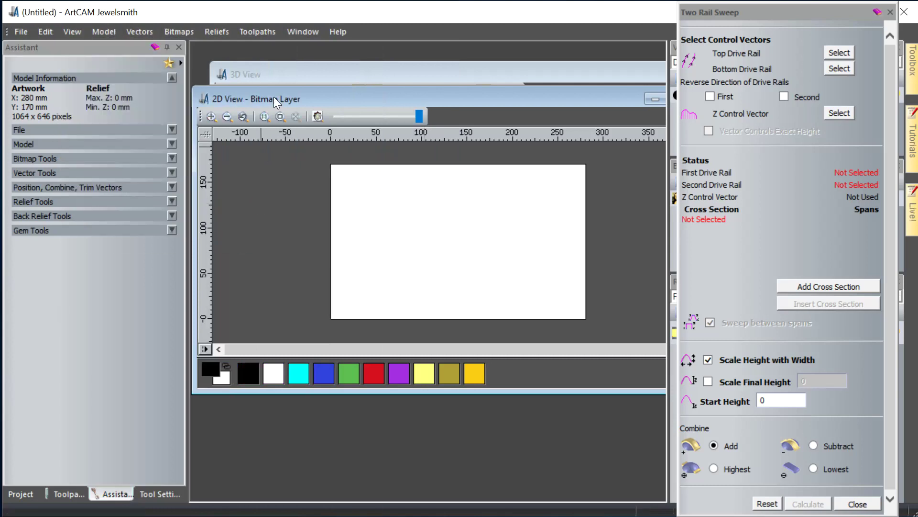
# - Examine the list of toolbars and docking windows available for display
pyautogui.click(288, 30)
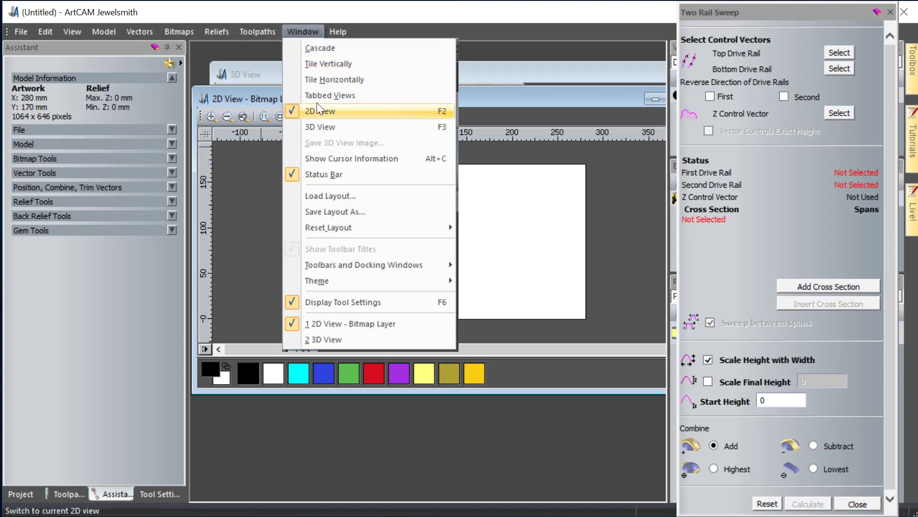
pyautogui.moveTo(392, 227)
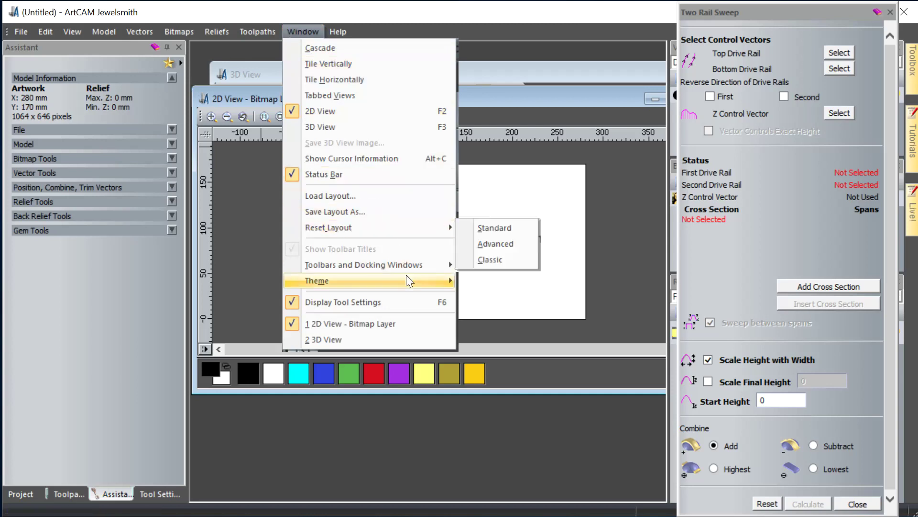
pyautogui.moveTo(408, 265)
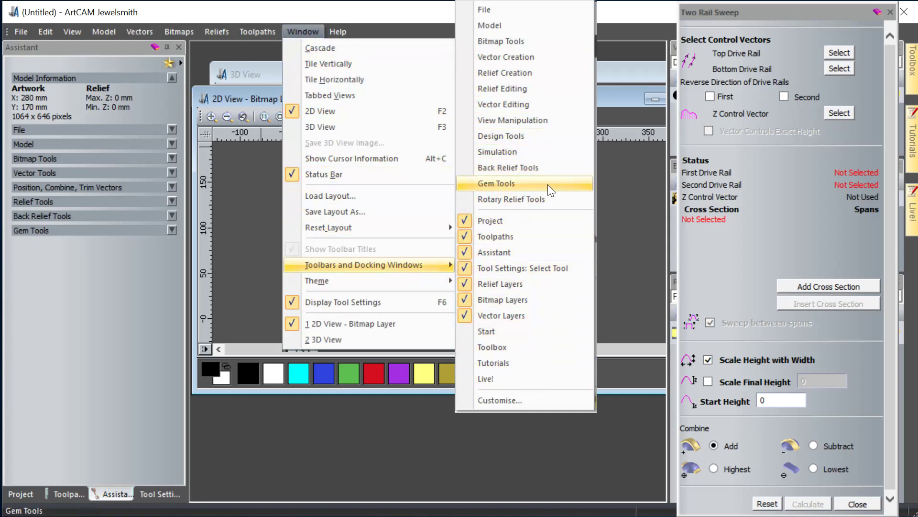
# - Close the Two Rail Sweep settings
pyautogui.click(811, 12)
pyautogui.doubleClick(811, 12)
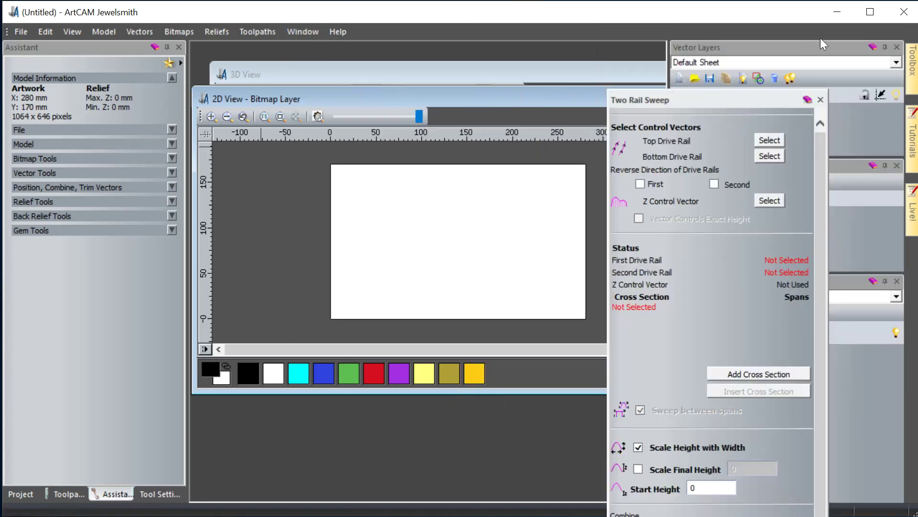
pyautogui.click(820, 100)
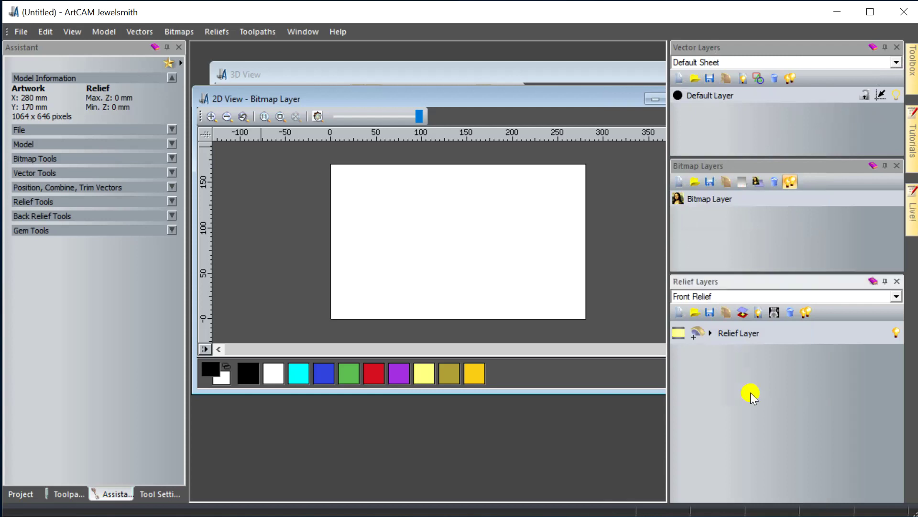
# - View the docking options of the Vector Layers window, check the available toolbars and hide the Project window
pyautogui.rightClick(777, 48)
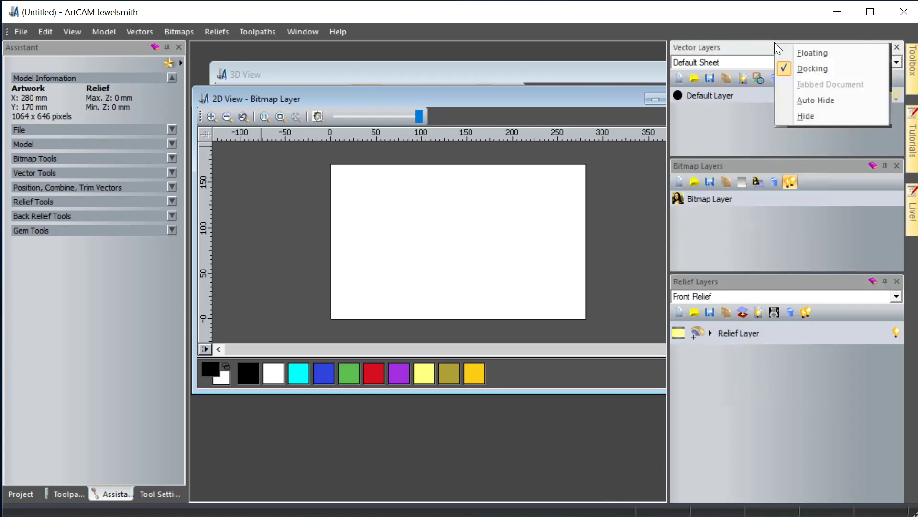
pyautogui.click(627, 36)
pyautogui.rightClick(626, 35)
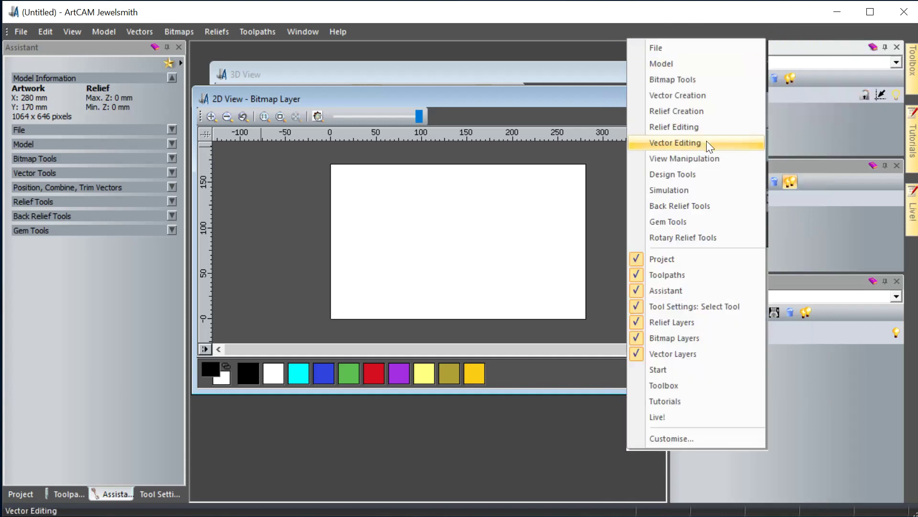
pyautogui.rightClick(590, 30)
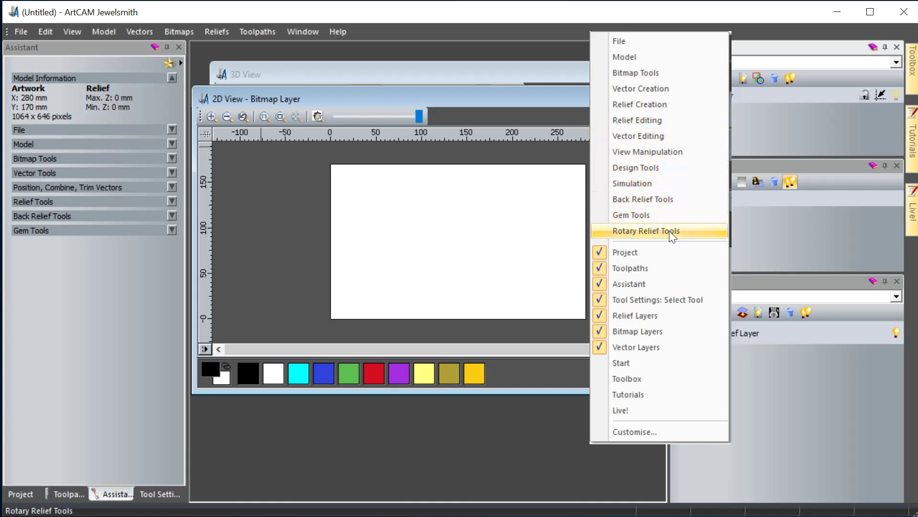
pyautogui.click(603, 255)
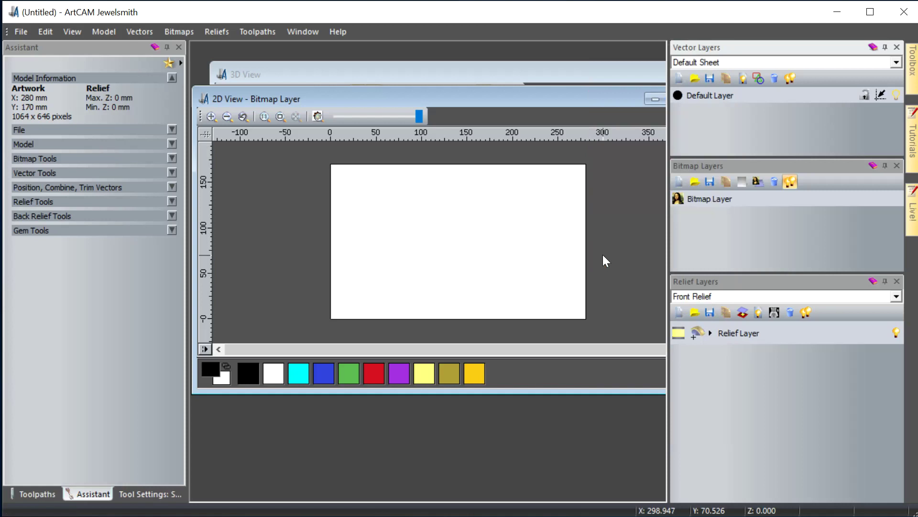
# - Show the Project window again and dock its window group between the Bitmap Layers and Relief Layers windows
pyautogui.rightClick(414, 30)
pyautogui.click(496, 254)
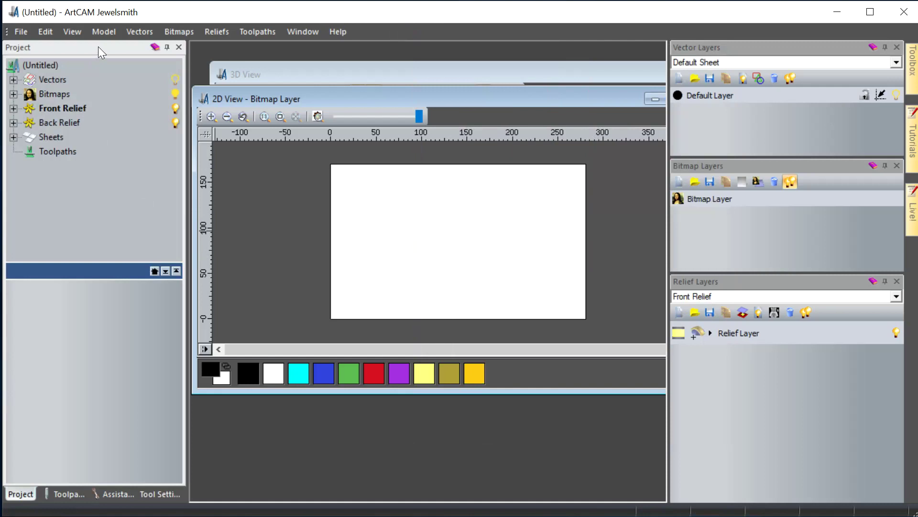
pyautogui.moveTo(95, 48); pyautogui.dragTo(794, 372)
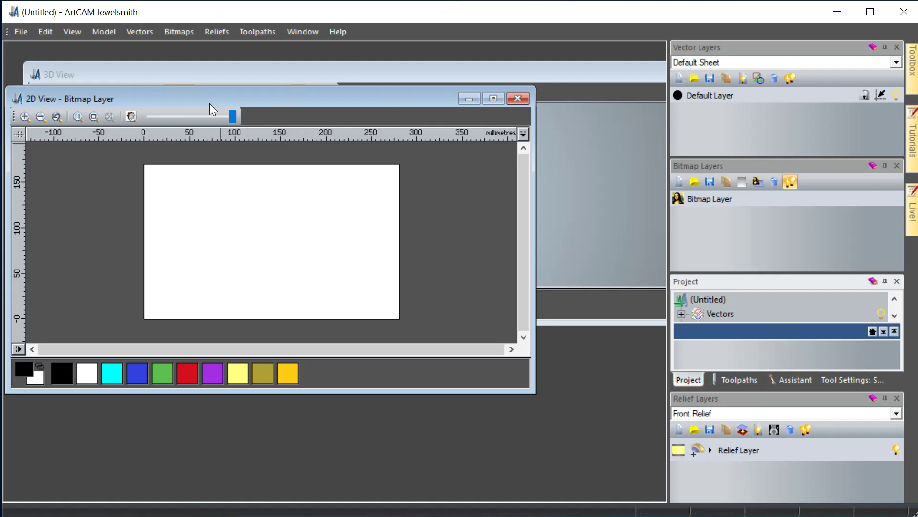
# - Display the Vector Creation toolbar and move it to the start of the toolbar row
pyautogui.rightClick(383, 33)
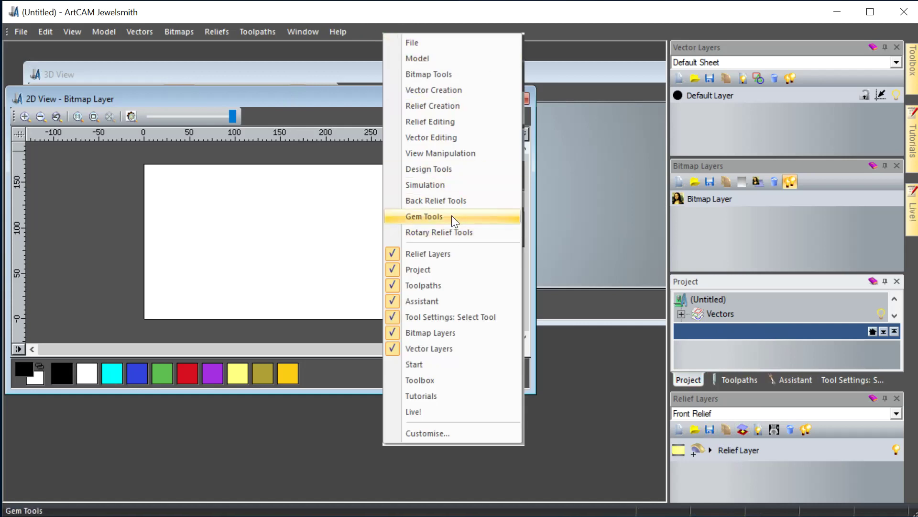
pyautogui.click(447, 90)
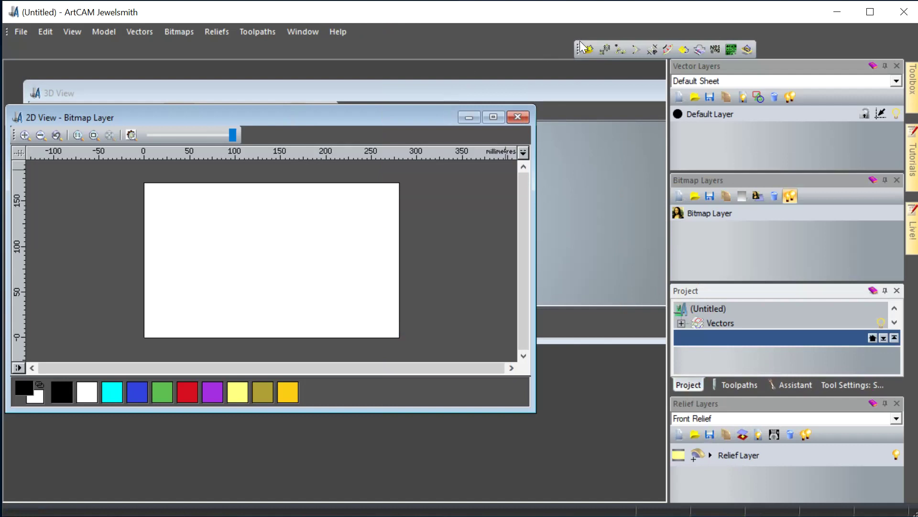
pyautogui.moveTo(579, 45); pyautogui.dragTo(10, 45)
# - Display the File and Design Tools toolbars, docking Design Tools vertically along the outer edge beside the 2D view
pyautogui.rightClick(352, 44)
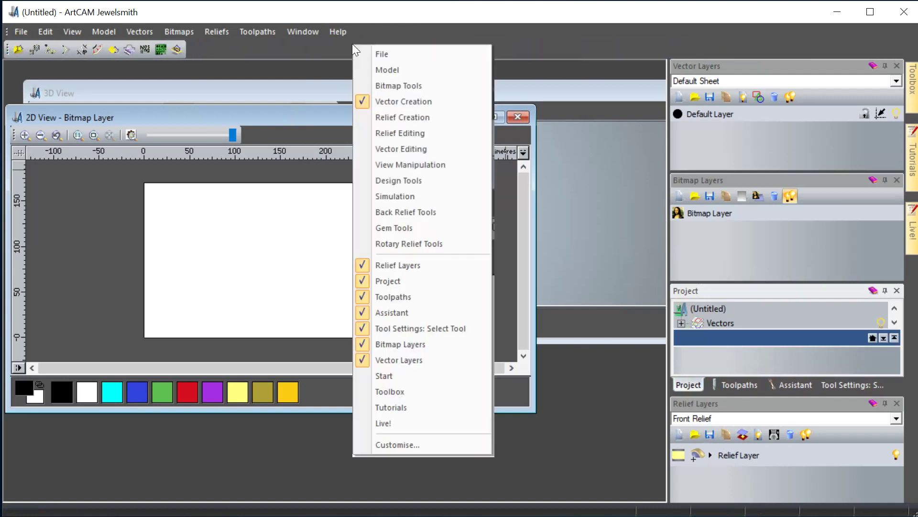
pyautogui.click(418, 53)
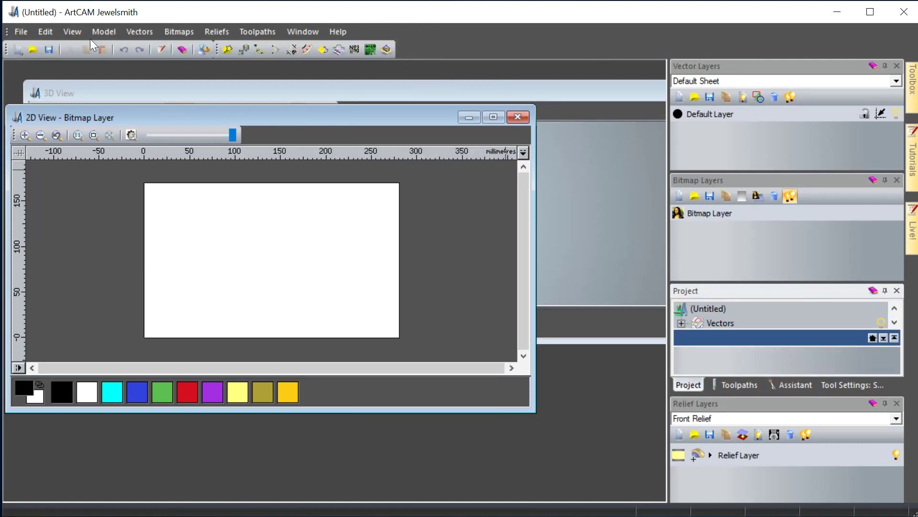
pyautogui.rightClick(470, 46)
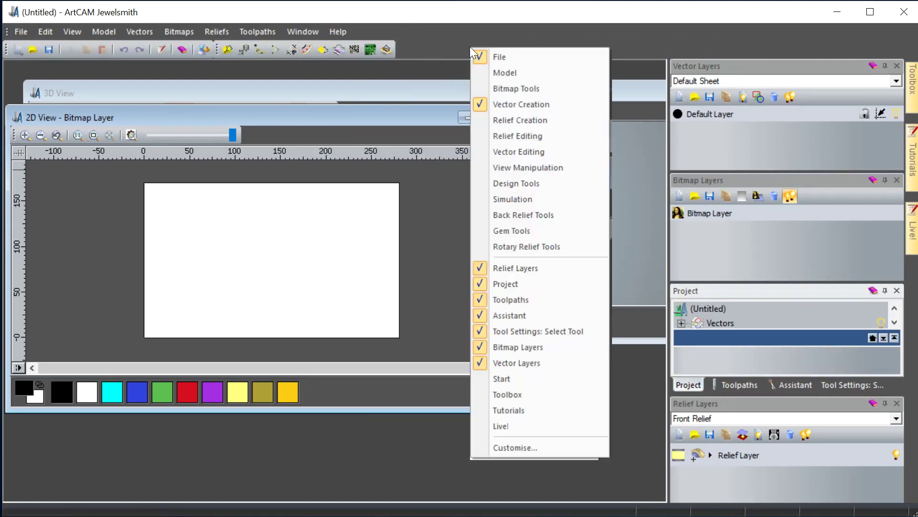
pyautogui.click(554, 187)
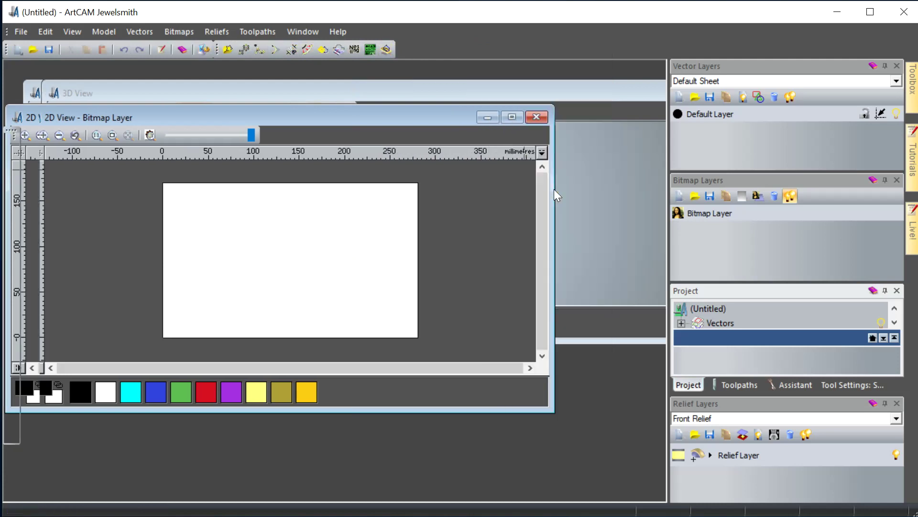
pyautogui.moveTo(4, 128); pyautogui.dragTo(4, 60)
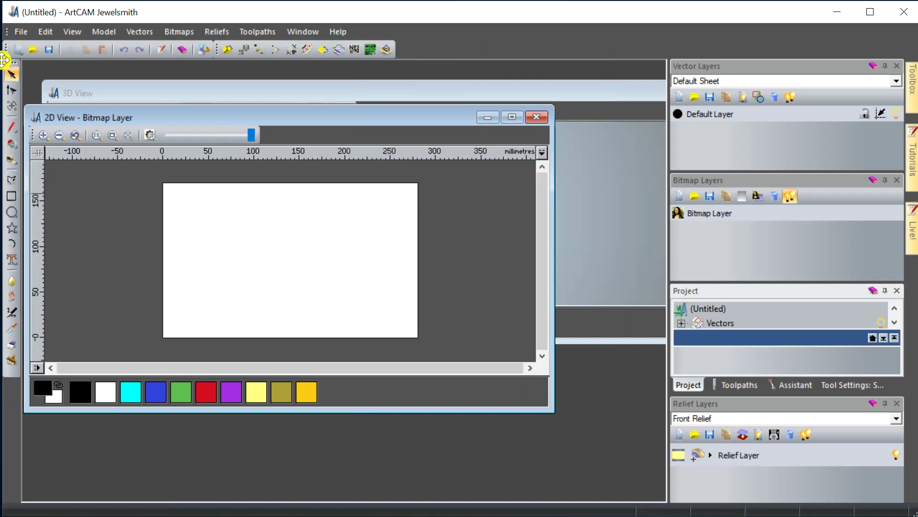
# - Reset the window layout to Classic
pyautogui.click(303, 31)
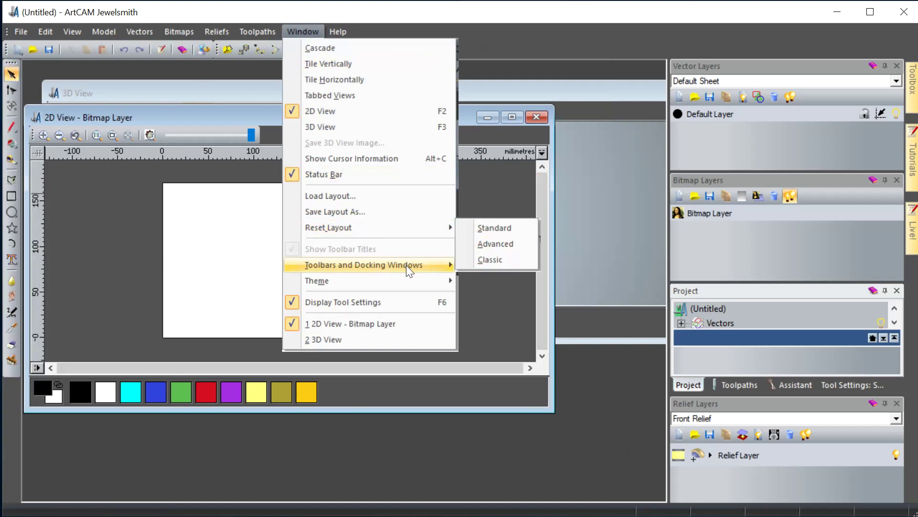
pyautogui.moveTo(417, 235)
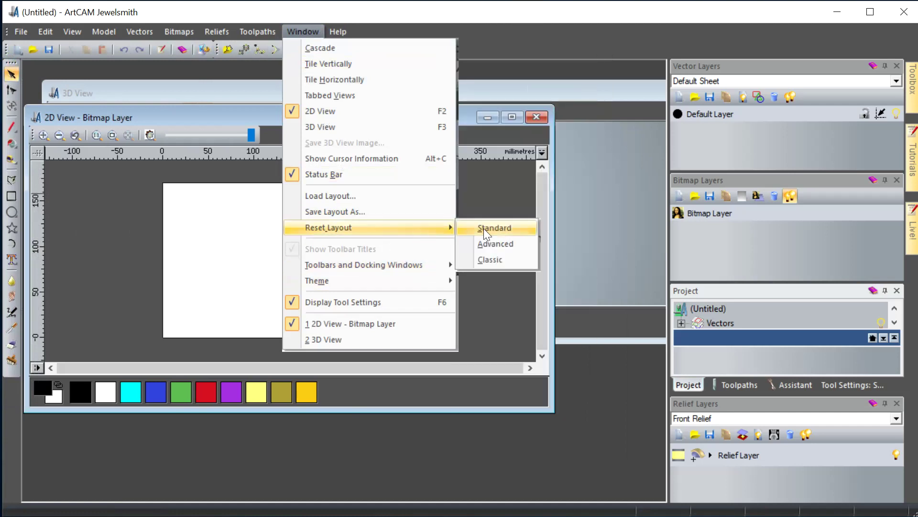
pyautogui.click(490, 259)
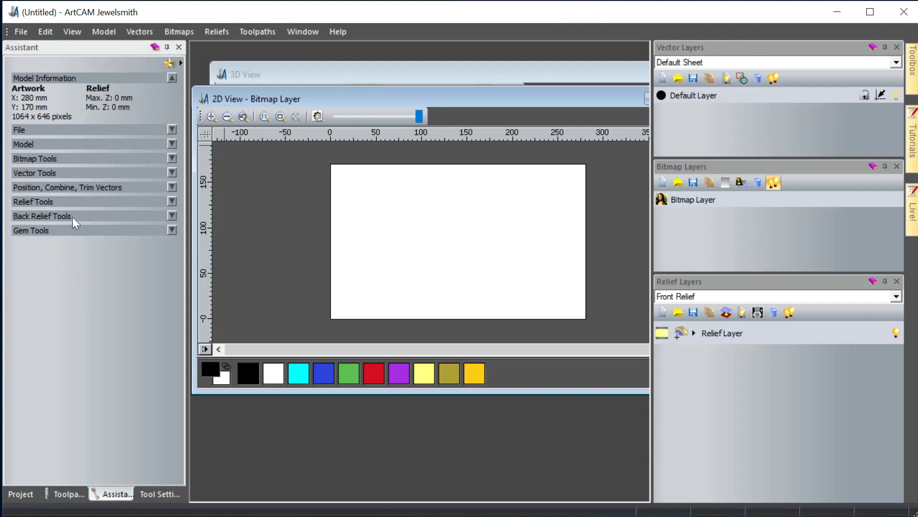
# - Expand the Relief Tools section of the Assistant and look through its full list of commands
pyautogui.click(170, 202)
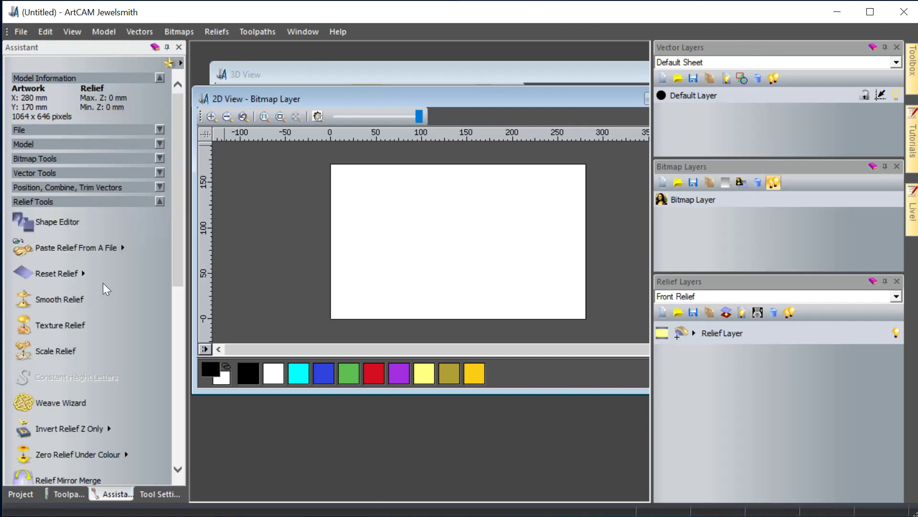
pyautogui.scroll(-10, 102, 283)
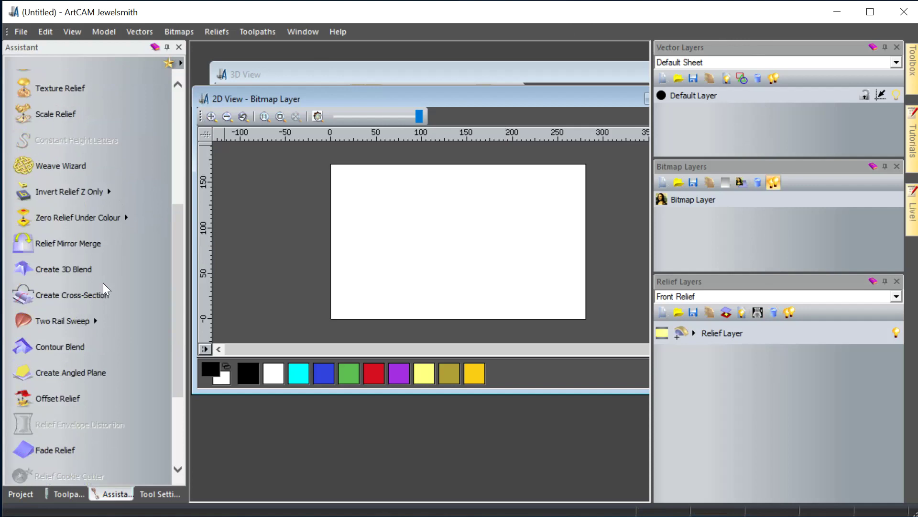
pyautogui.scroll(-5, 103, 282)
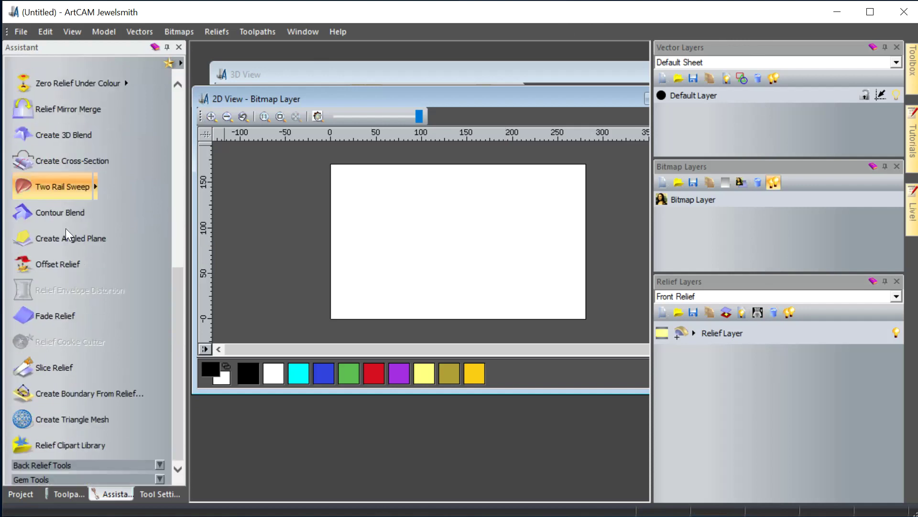
pyautogui.scroll(2, 54, 296)
pyautogui.scroll(13, 54, 295)
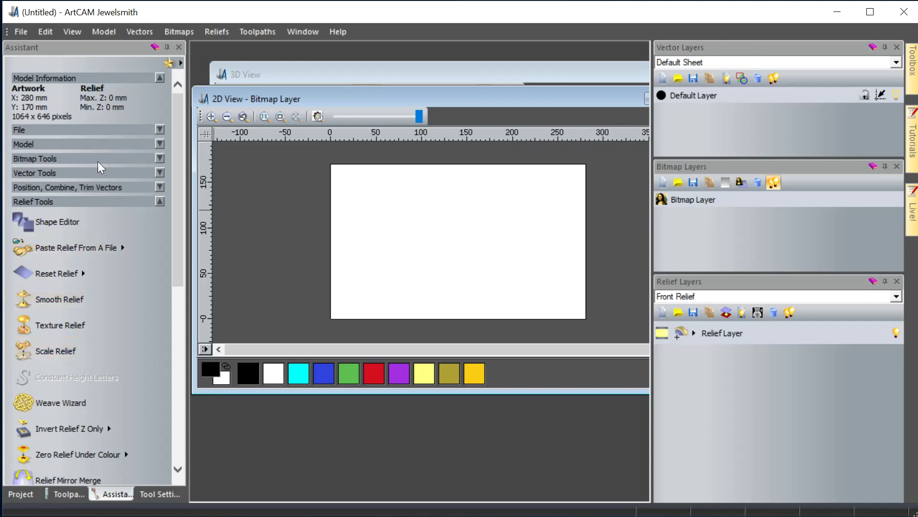
# - Expand the Vector Tools section and draw a circle about 145 mm in diameter over the artwork's upper-left corner
pyautogui.click(160, 172)
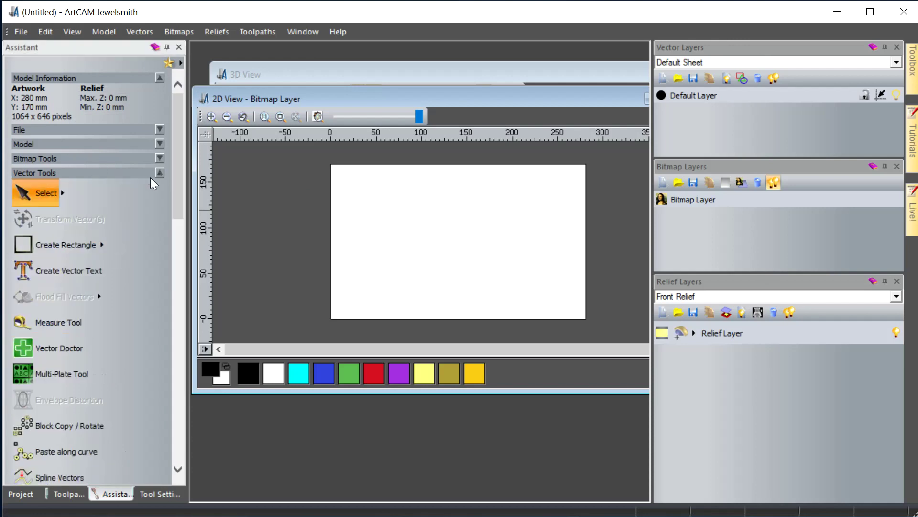
pyautogui.click(101, 245)
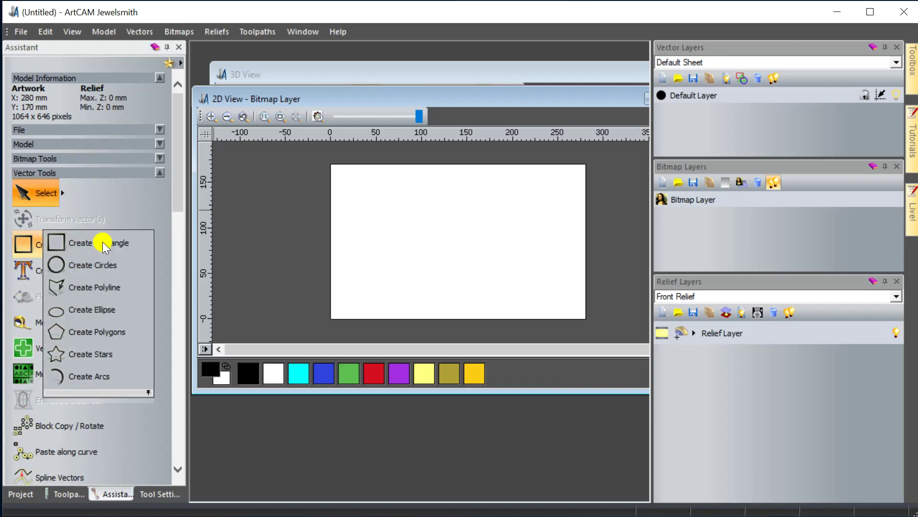
pyautogui.click(98, 265)
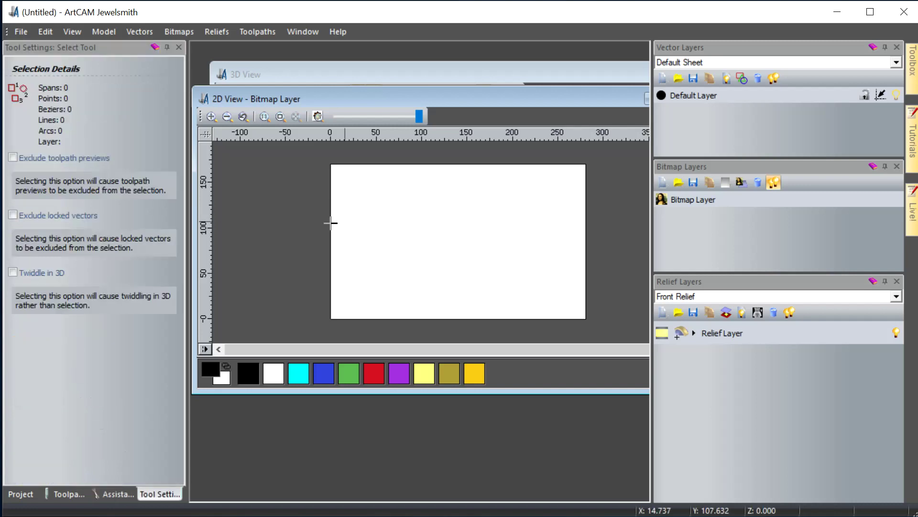
pyautogui.moveTo(380, 213); pyautogui.dragTo(434, 249)
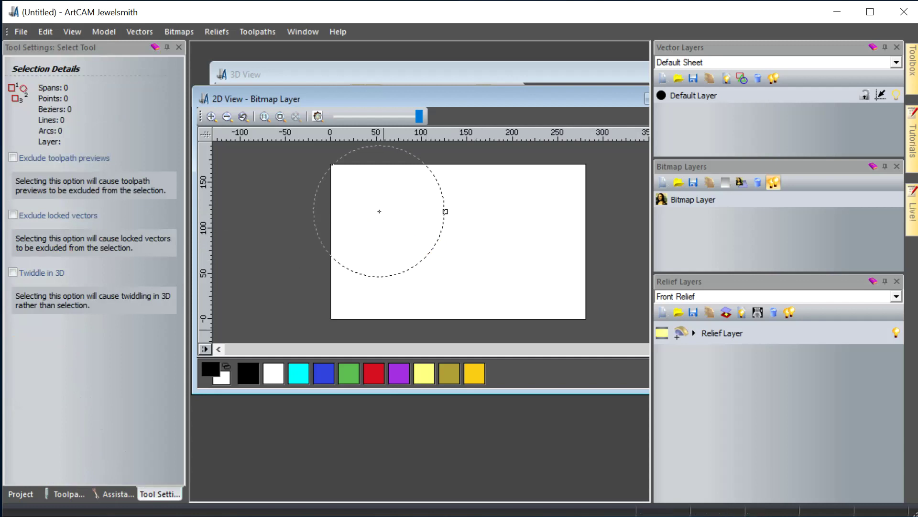
# - Look through the Assistant, Toolpaths, Project and Tool Settings windows in turn
pyautogui.click(105, 494)
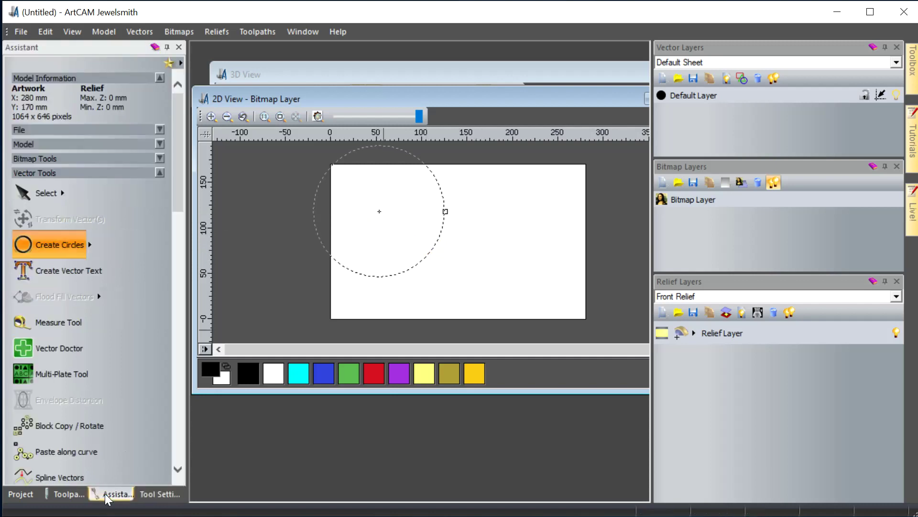
pyautogui.click(70, 493)
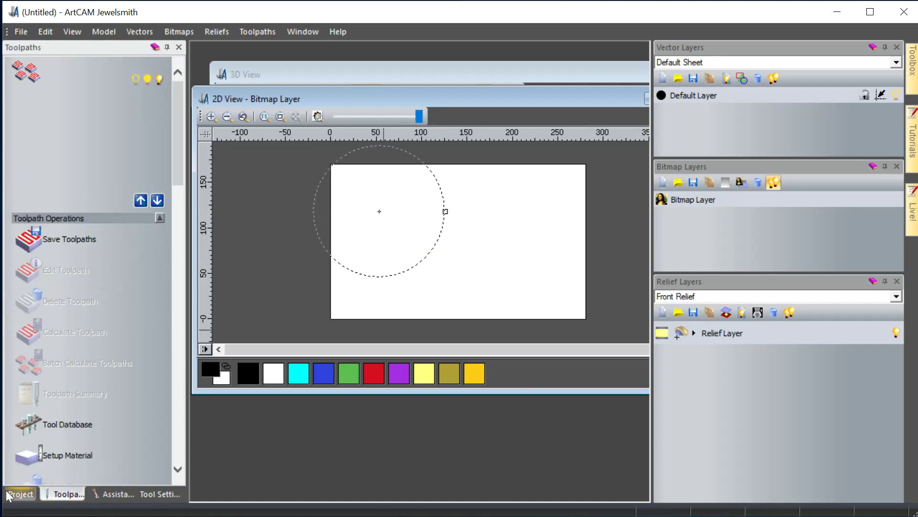
pyautogui.click(21, 494)
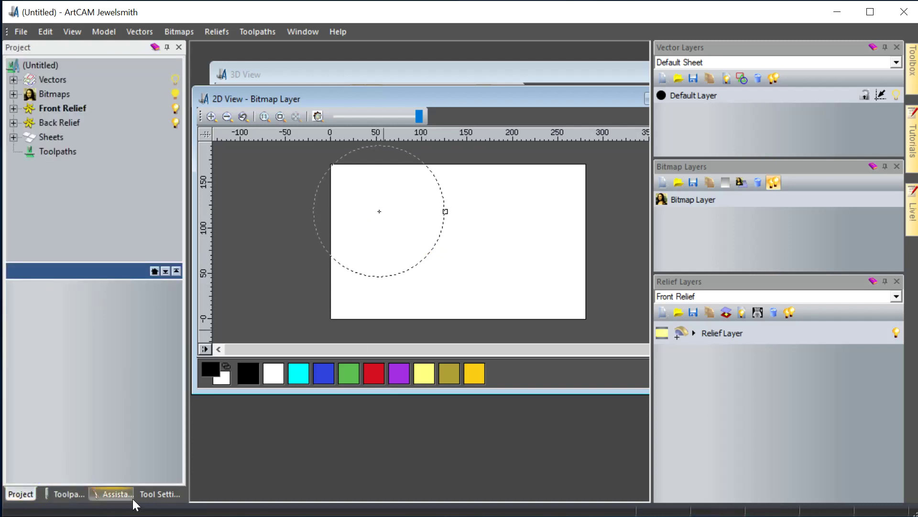
pyautogui.click(159, 495)
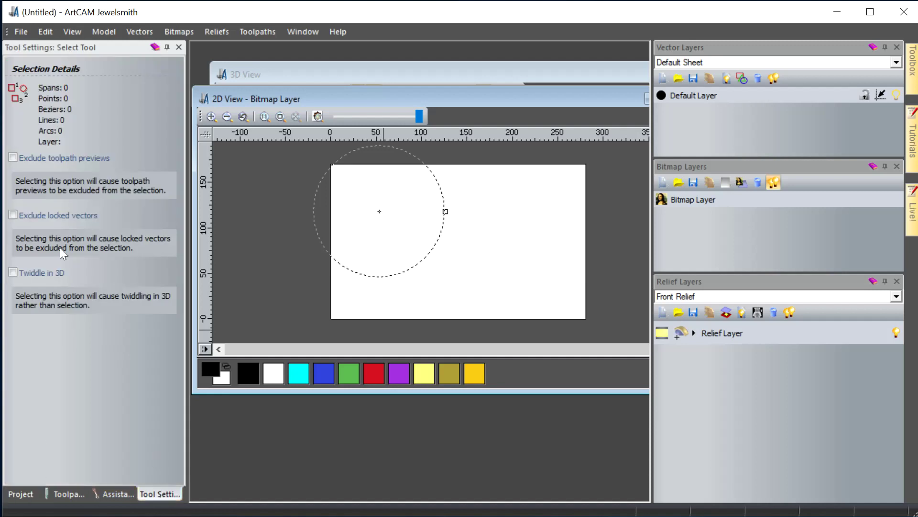
# - Finish the circle, select it and move it completely inside the white artwork area
pyautogui.click(475, 241)
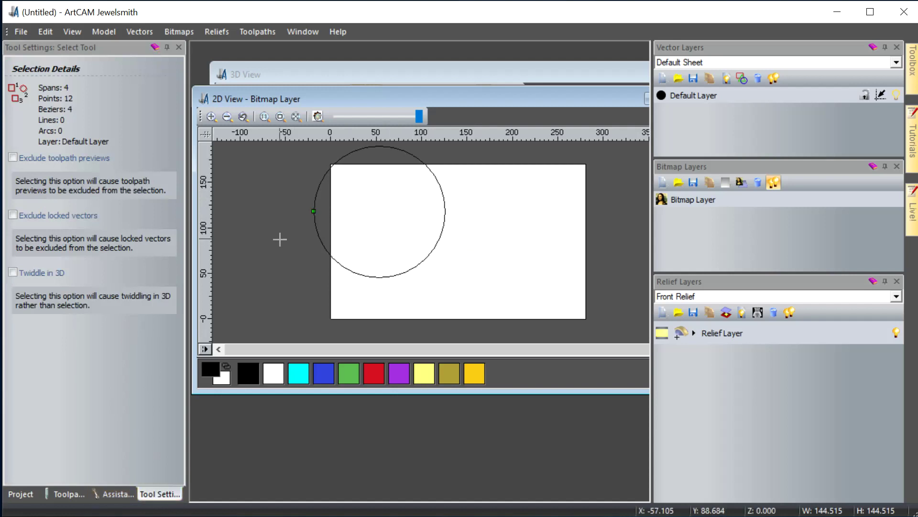
pyautogui.click(113, 493)
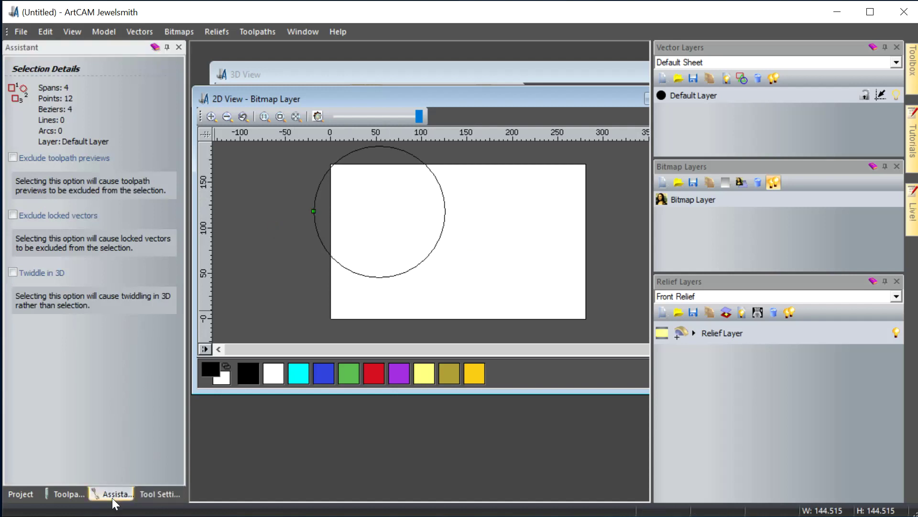
pyautogui.click(41, 193)
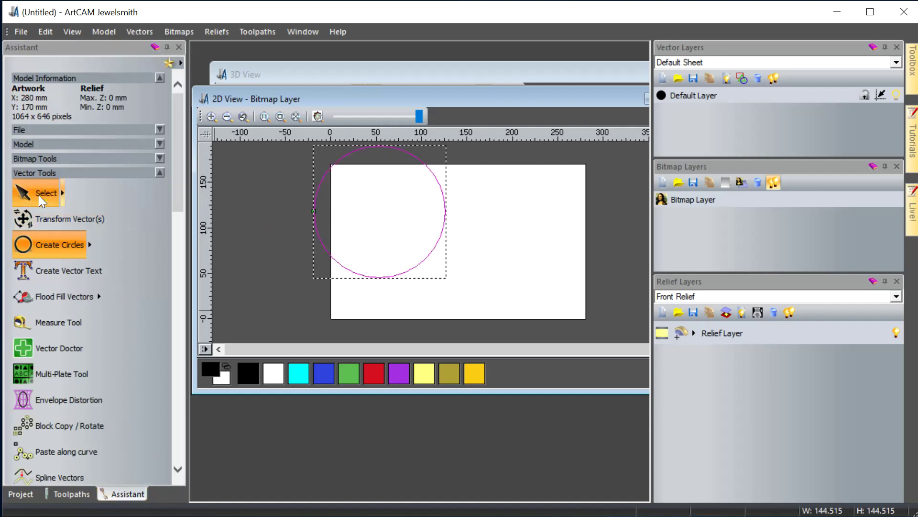
pyautogui.moveTo(319, 177); pyautogui.dragTo(390, 210)
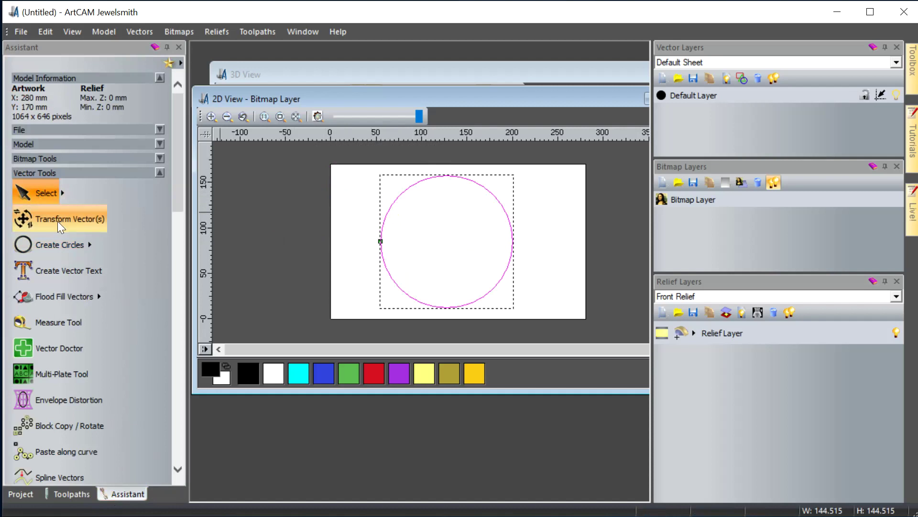
# - Scale the circle down and narrow it into an upright ellipse about 60 mm wide and 105 mm tall, then deselect it
pyautogui.click(40, 194)
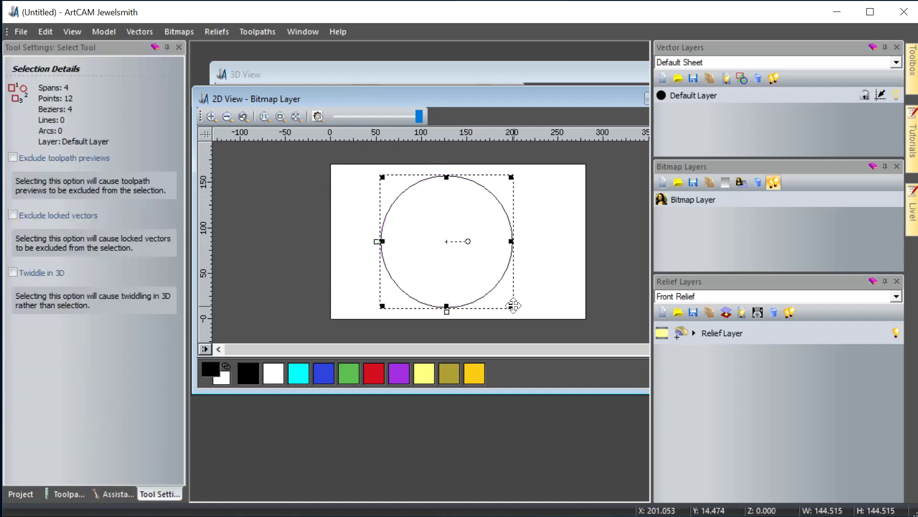
pyautogui.moveTo(511, 305); pyautogui.dragTo(477, 271)
pyautogui.moveTo(475, 223); pyautogui.dragTo(435, 223)
pyautogui.click(468, 283)
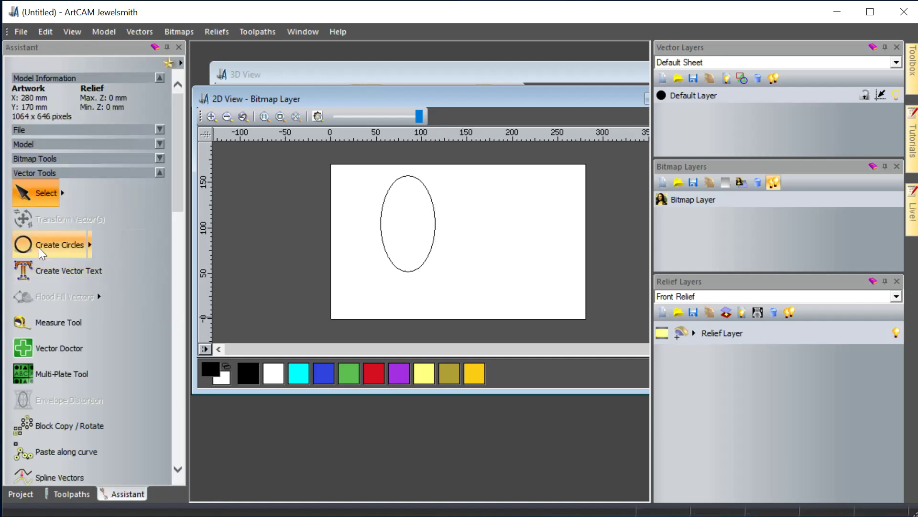
# - Draw a rectangle about 51 mm wide and 50 mm tall overlapping the ellipse's right side and trim away the segments inside both shapes
pyautogui.click(90, 246)
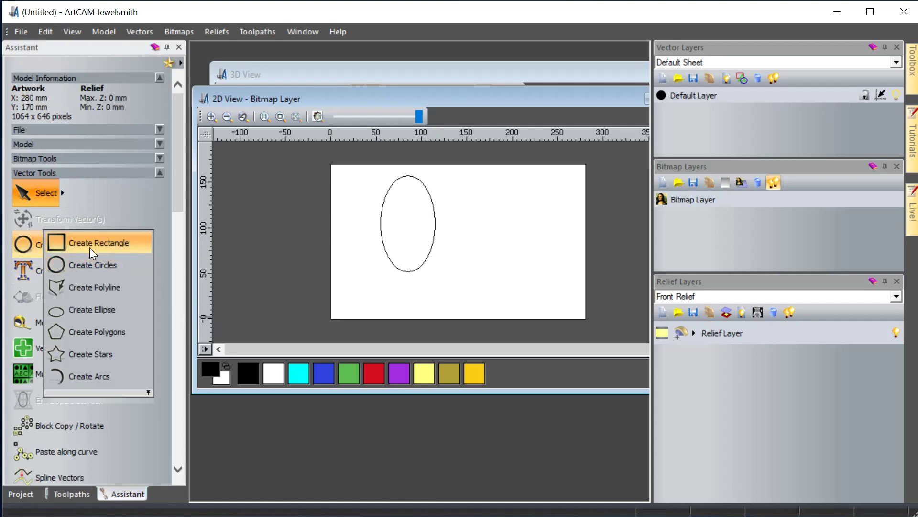
pyautogui.moveTo(463, 199); pyautogui.dragTo(418, 243)
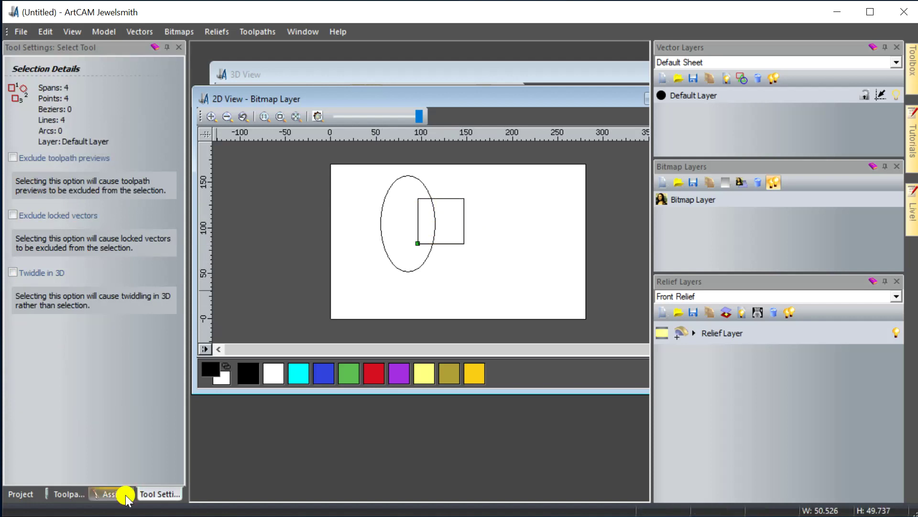
pyautogui.click(112, 494)
pyautogui.scroll(-7, 88, 349)
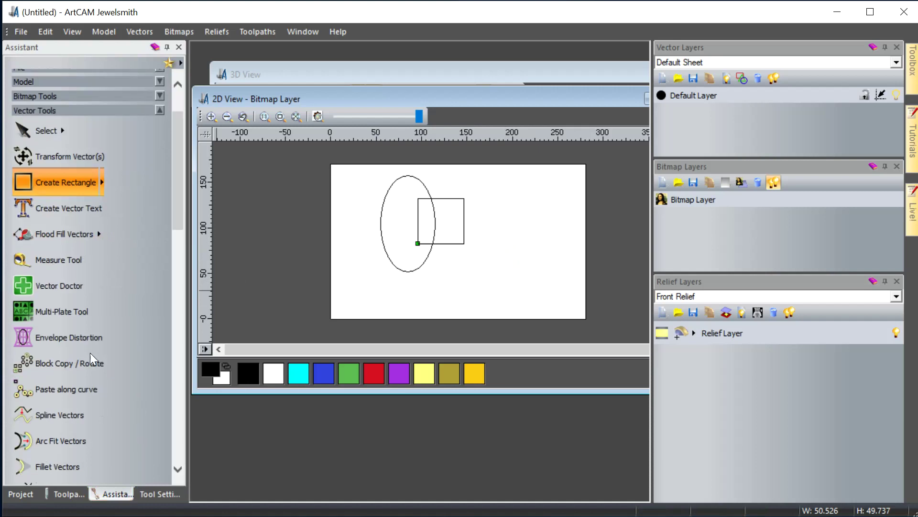
pyautogui.click(57, 367)
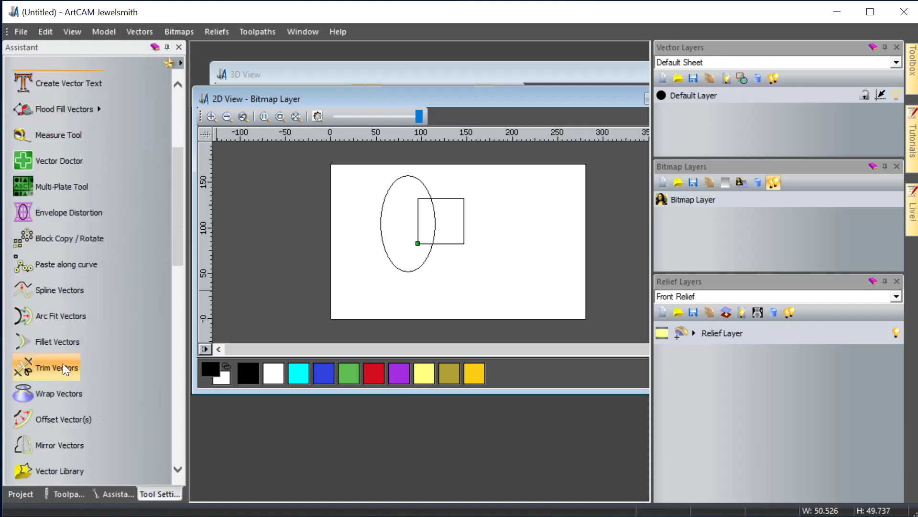
pyautogui.click(418, 230)
pyautogui.click(436, 222)
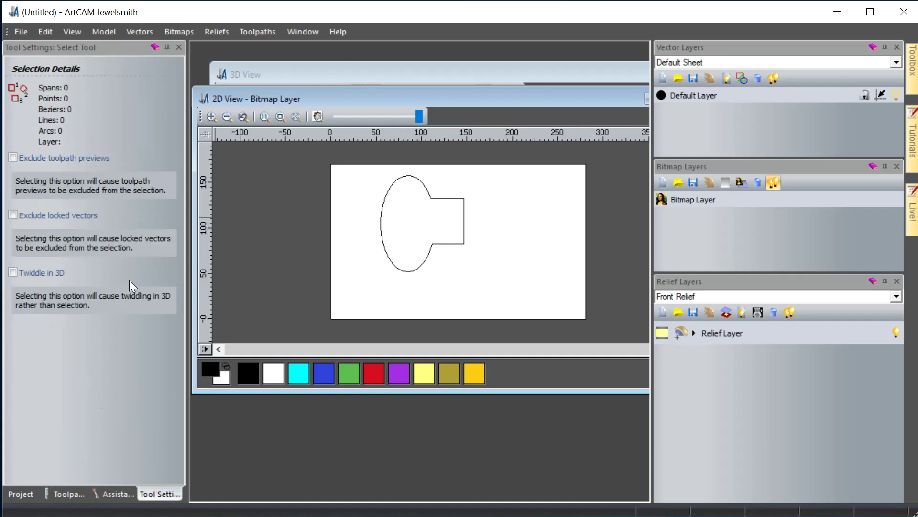
# - Select both trimmed vectors together and rotate them 90 degrees clockwise so the rectangular part points down, then deselect them
pyautogui.click(106, 492)
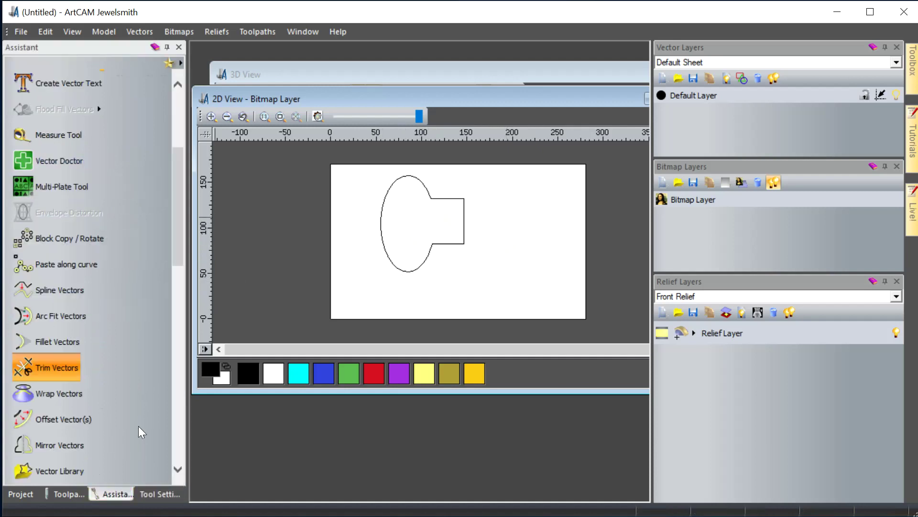
pyautogui.scroll(5, 55, 206)
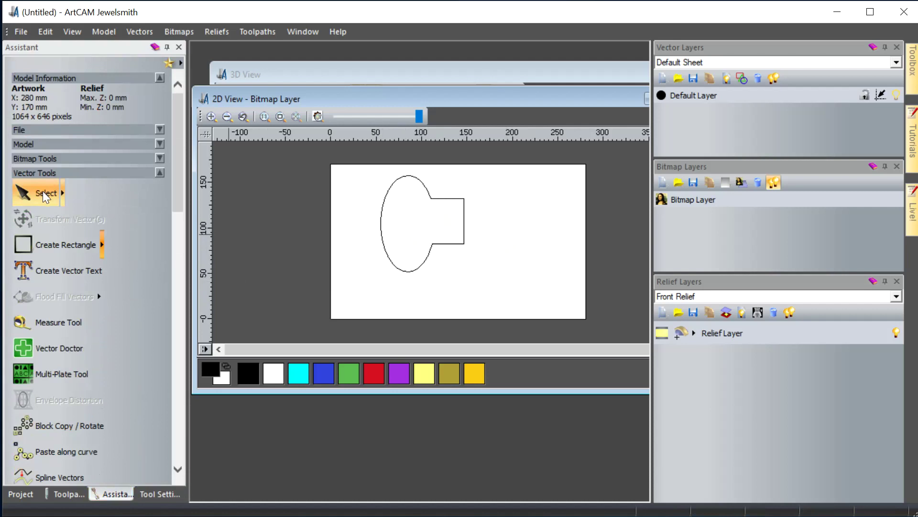
pyautogui.click(46, 194)
pyautogui.moveTo(345, 164); pyautogui.dragTo(479, 281)
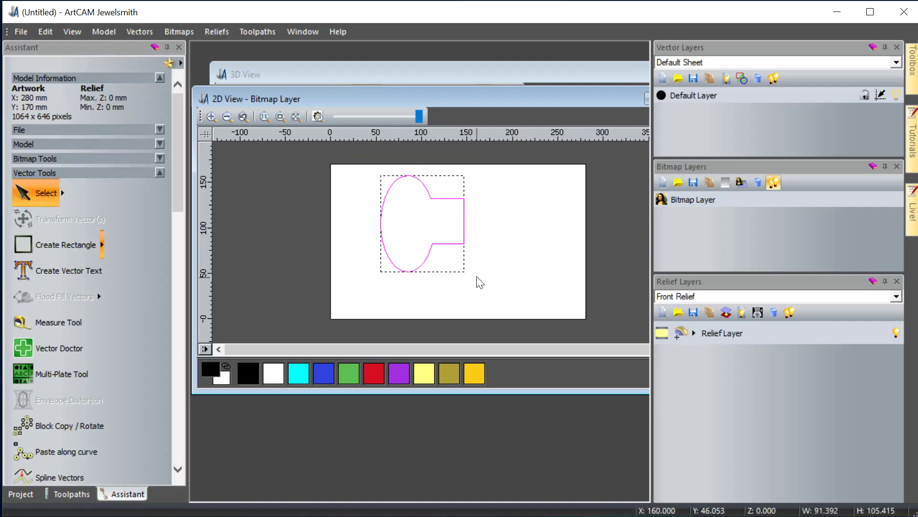
pyautogui.click(33, 220)
pyautogui.moveTo(444, 221); pyautogui.dragTo(424, 253)
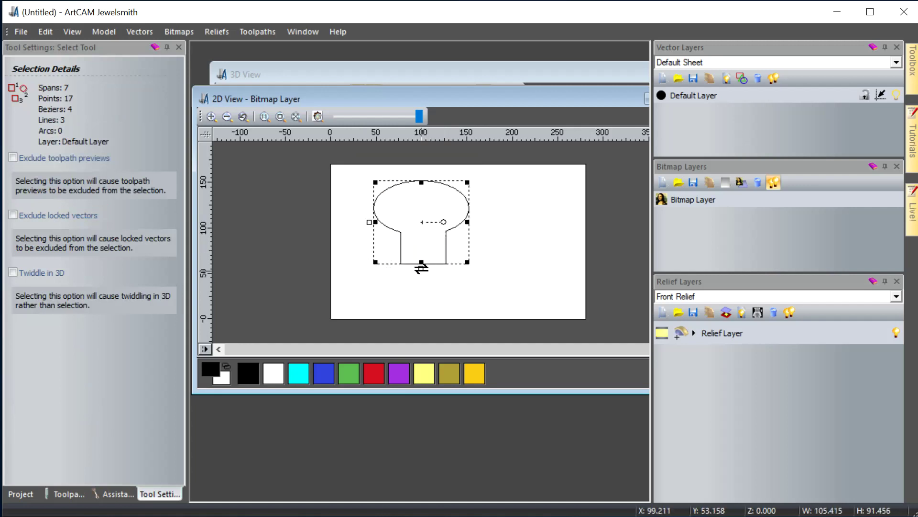
pyautogui.click(425, 300)
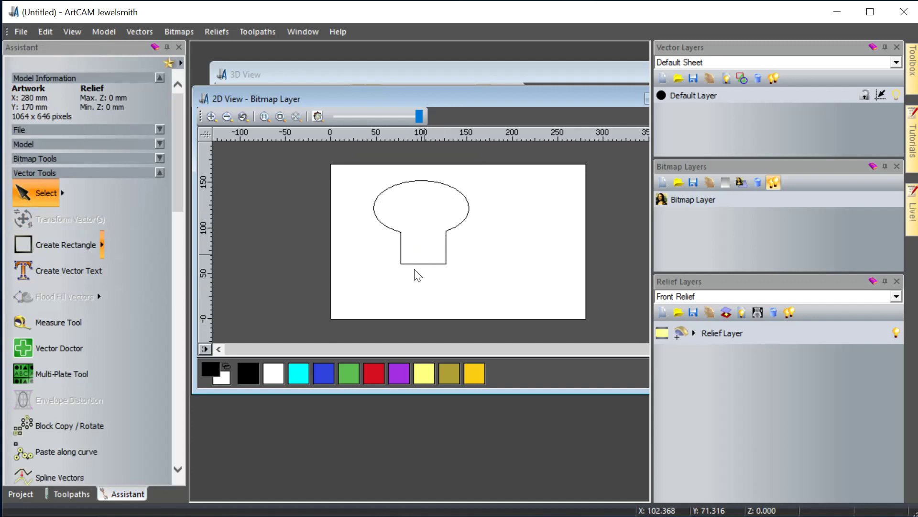
# - Select both the elliptical and rectangular vectors and look through the Vector Tools, including the Flood Fill options
pyautogui.click(382, 224)
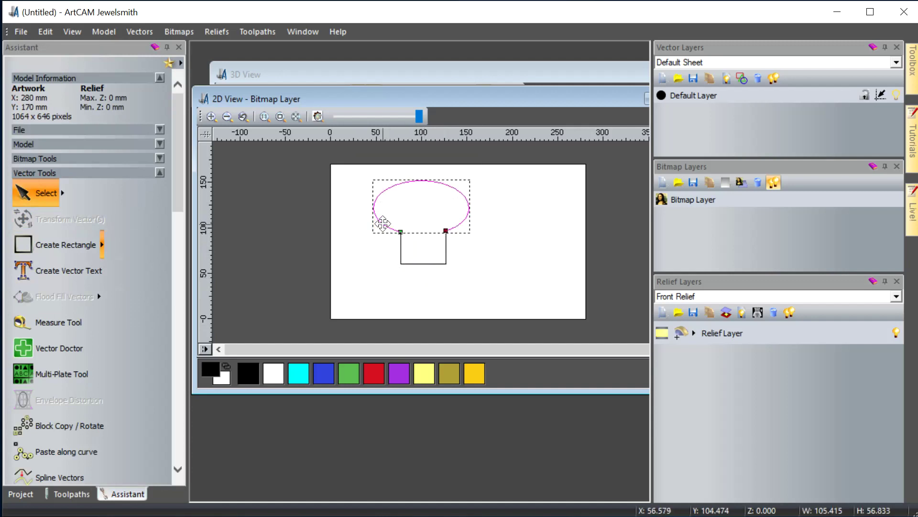
pyautogui.keyDown('shift'); pyautogui.click(401, 253); pyautogui.keyUp('shift')
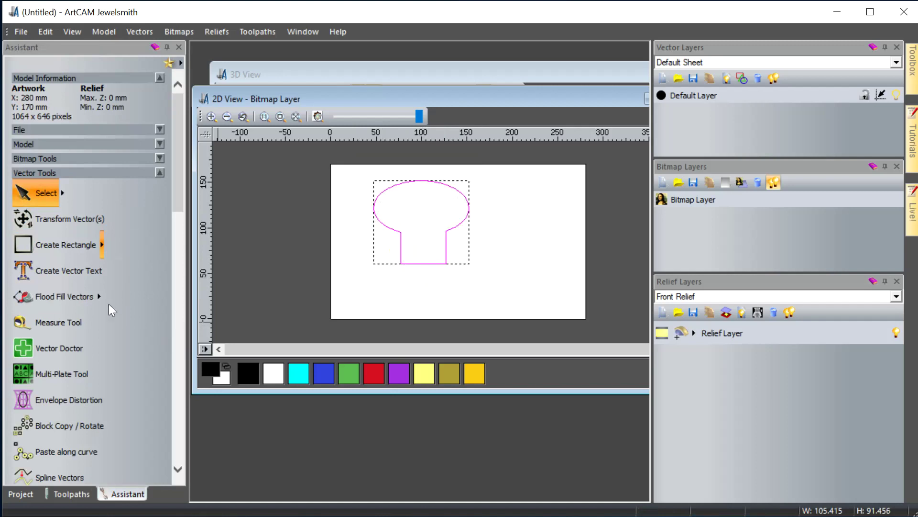
pyautogui.scroll(-5, 96, 399)
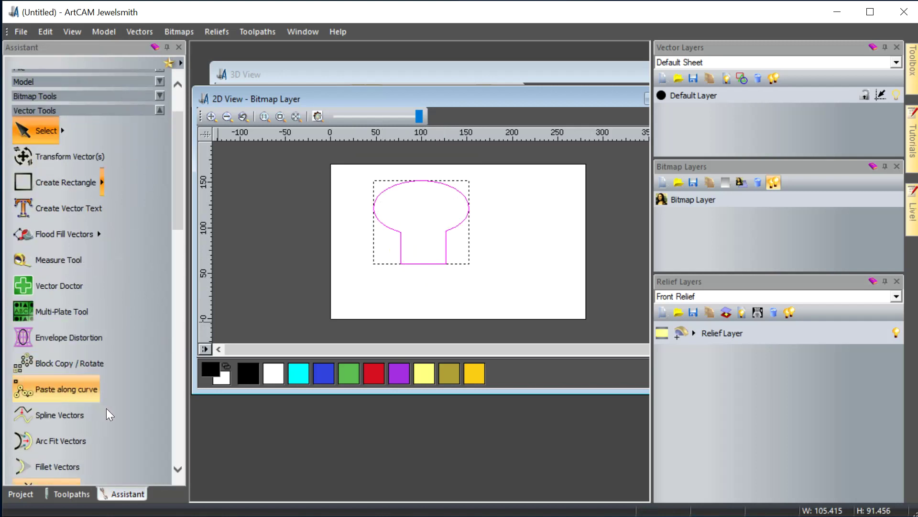
pyautogui.scroll(-3, 107, 408)
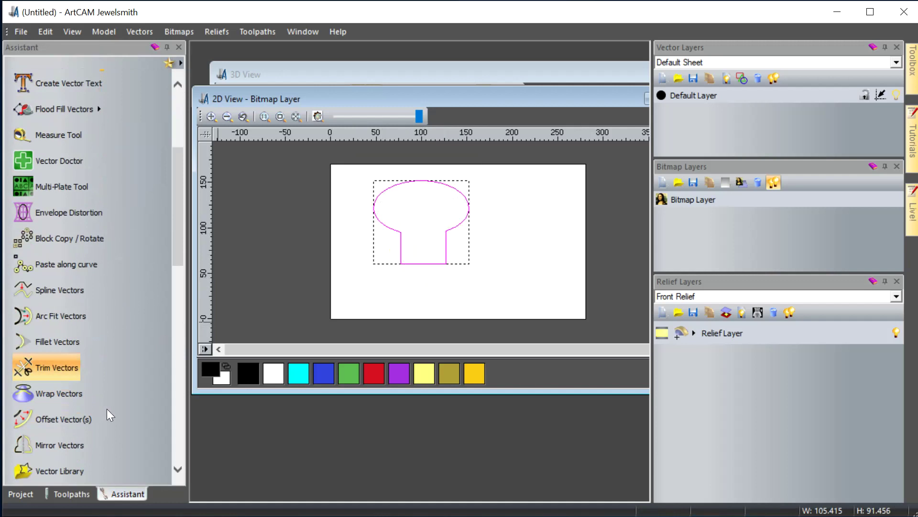
pyautogui.scroll(-2, 107, 409)
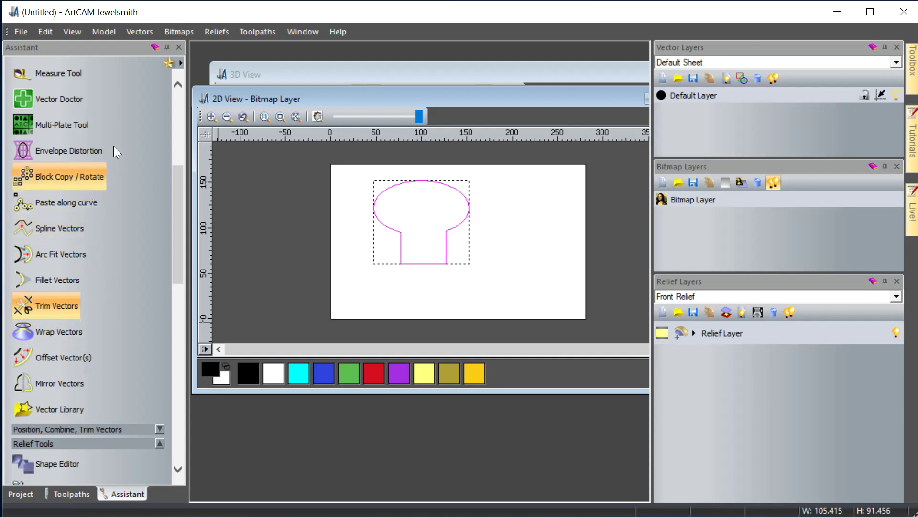
pyautogui.scroll(5, 114, 148)
pyautogui.scroll(3, 114, 145)
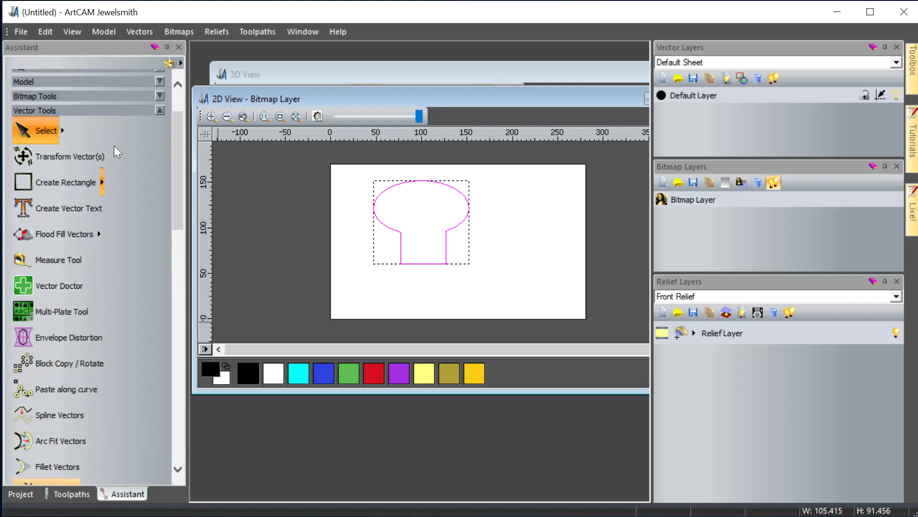
pyautogui.click(99, 236)
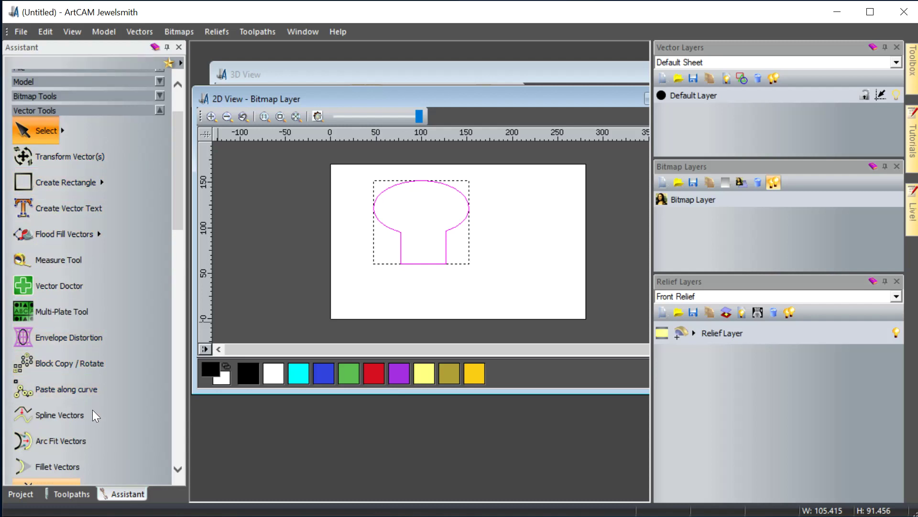
# - Expand the Position, Combine, Trim Vectors section and look through its tools and alignment options
pyautogui.scroll(-2, 93, 411)
pyautogui.scroll(-2, 93, 409)
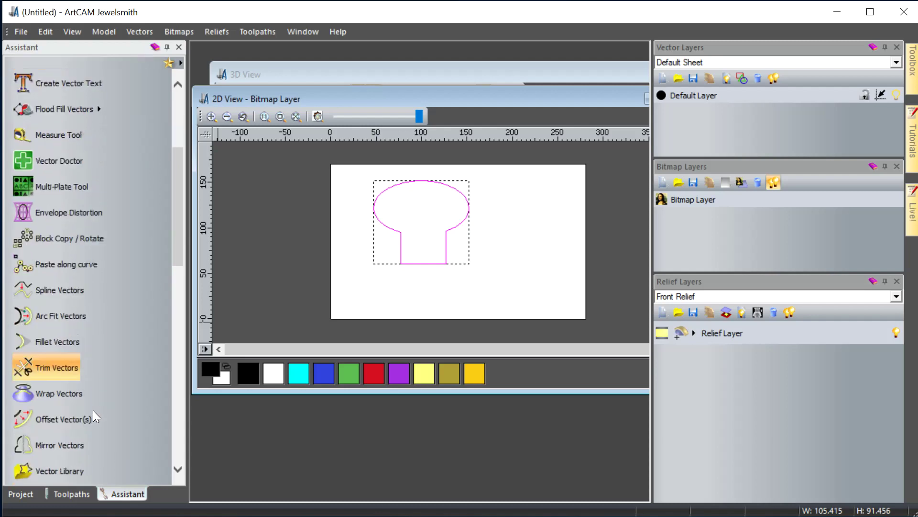
pyautogui.scroll(-2, 92, 410)
pyautogui.scroll(-2, 92, 412)
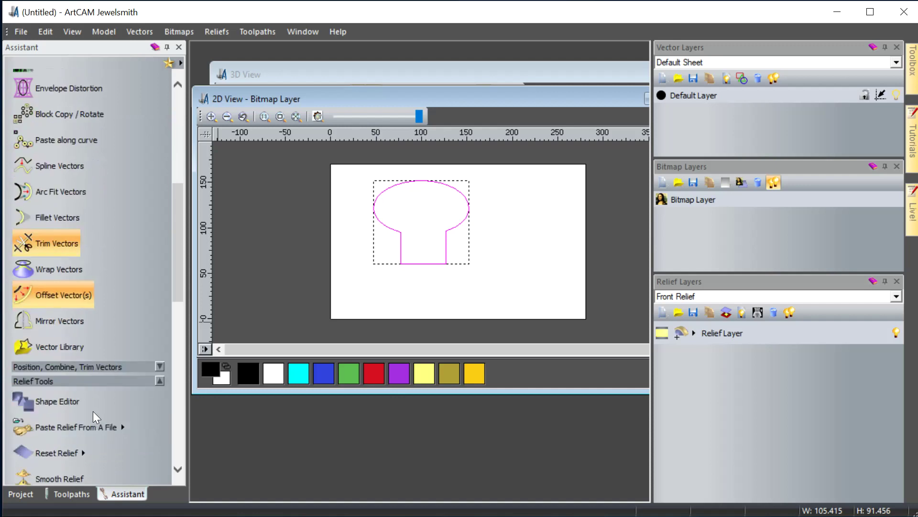
pyautogui.click(159, 367)
pyautogui.scroll(-4, 138, 330)
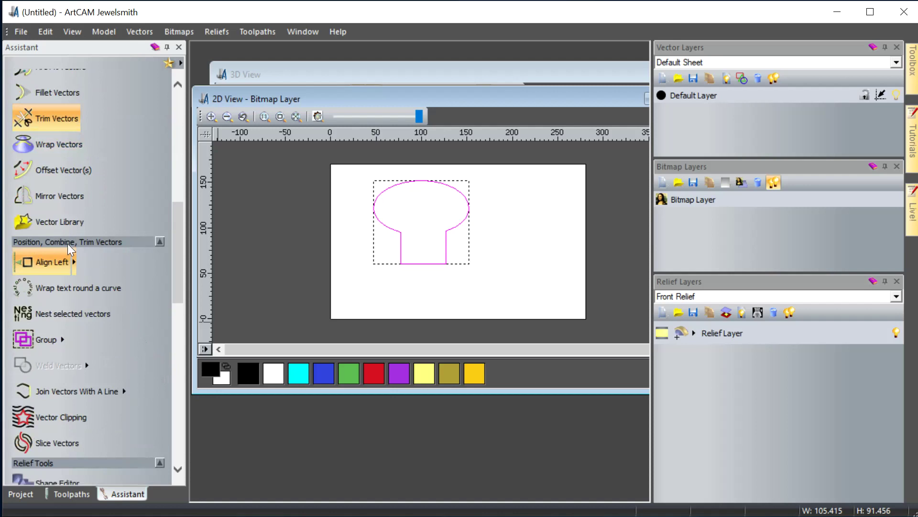
pyautogui.scroll(-3, 126, 338)
pyautogui.scroll(3, 110, 311)
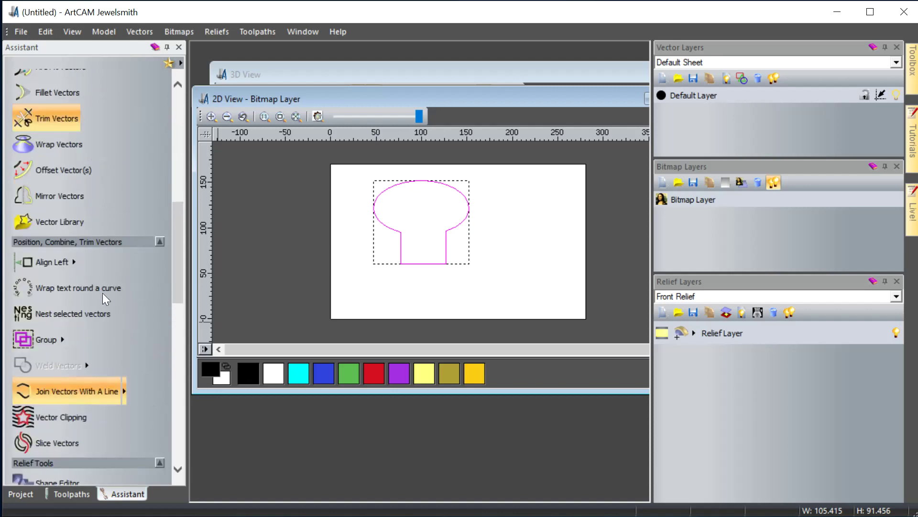
pyautogui.click(71, 260)
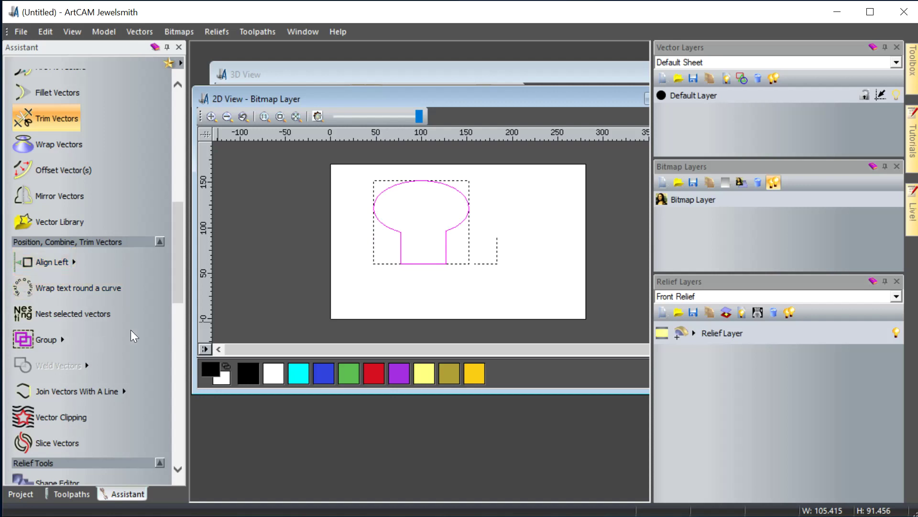
# - Deselect the vectors, reselect both parts of the shape with a selection window and look at the weld options
pyautogui.click(397, 310)
pyautogui.moveTo(524, 224); pyautogui.dragTo(462, 301)
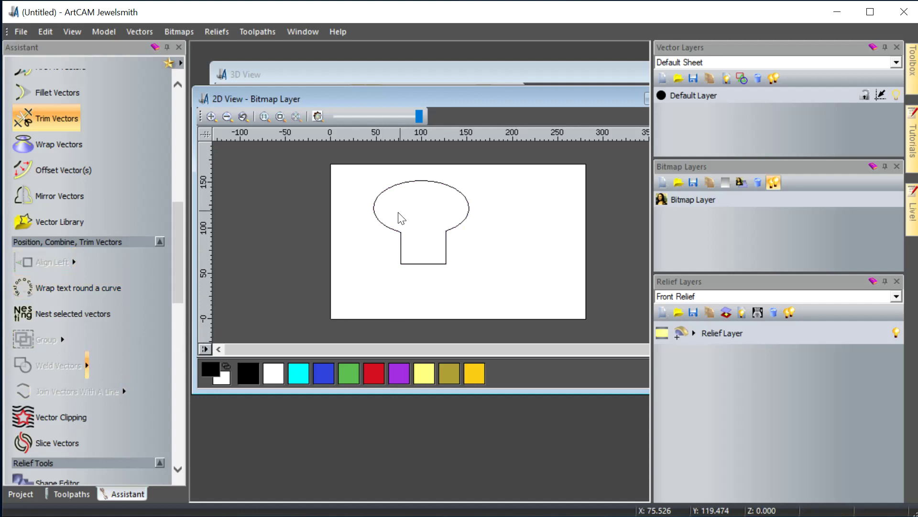
pyautogui.moveTo(352, 173); pyautogui.dragTo(484, 288)
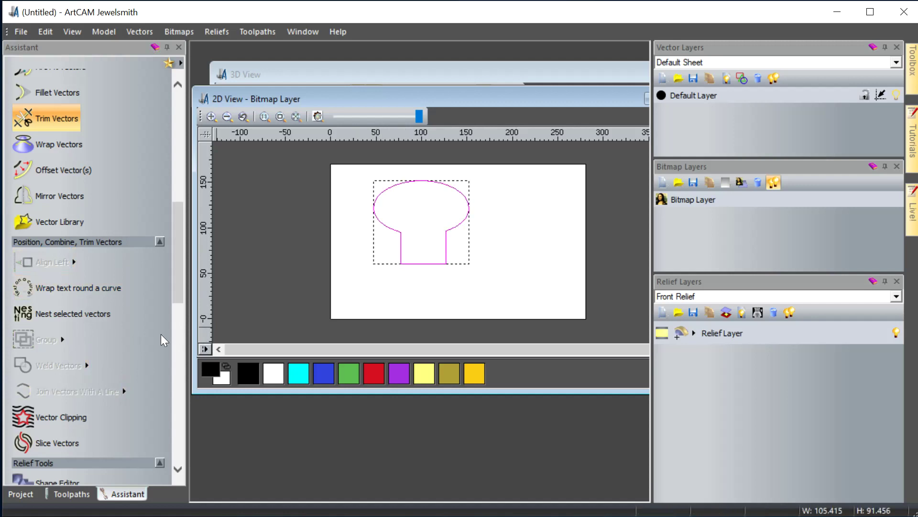
pyautogui.click(86, 365)
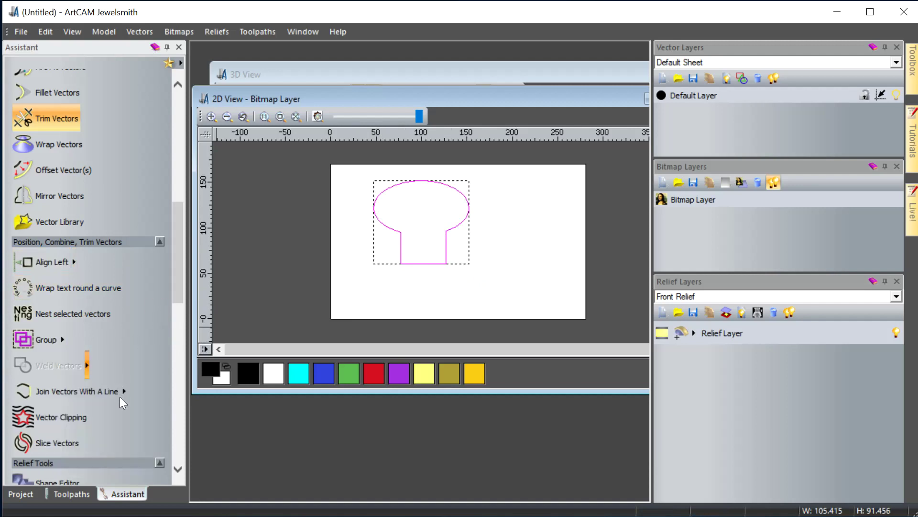
# - Try Close Vector By Moving Ends on both selected open vectors and undo it
pyautogui.click(123, 390)
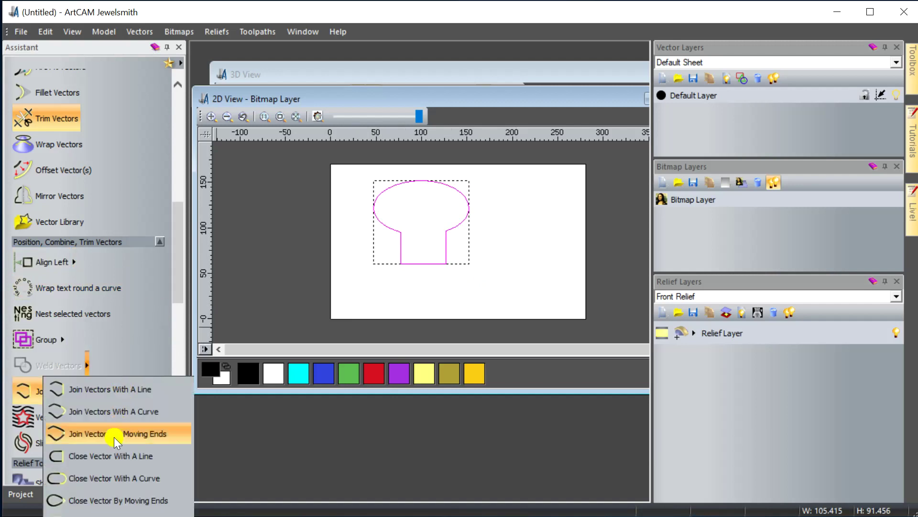
pyautogui.click(78, 500)
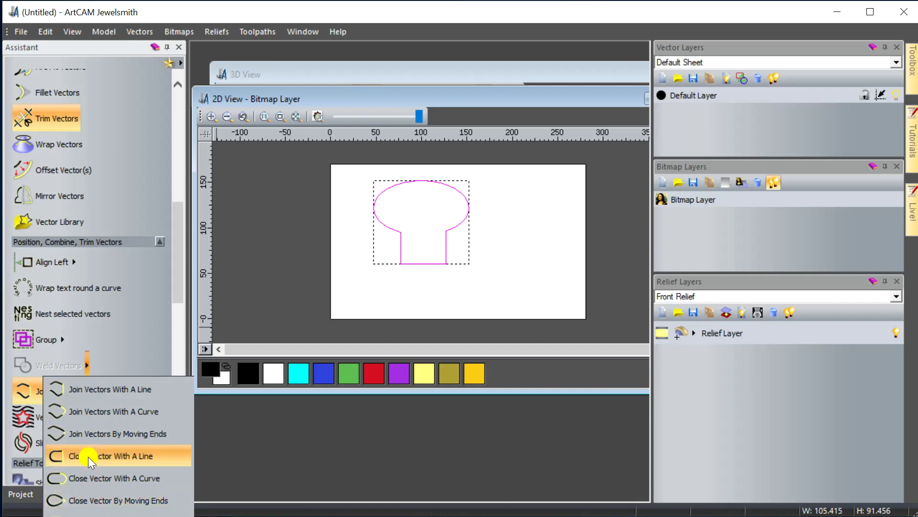
pyautogui.click(91, 495)
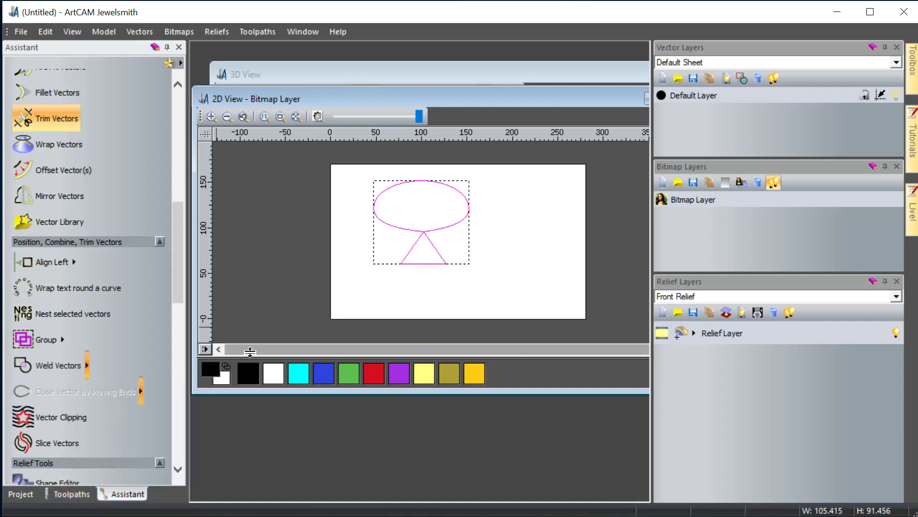
pyautogui.hotkey('ctrl', 'z')
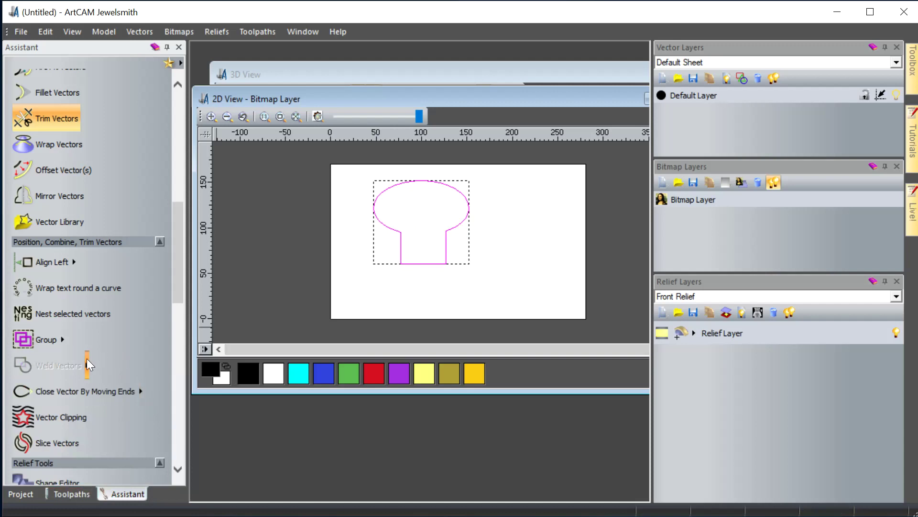
# - Try Close Vector With A Curve on the two open vectors, and select both of them again
pyautogui.click(140, 389)
pyautogui.moveTo(139, 389); pyautogui.dragTo(149, 481)
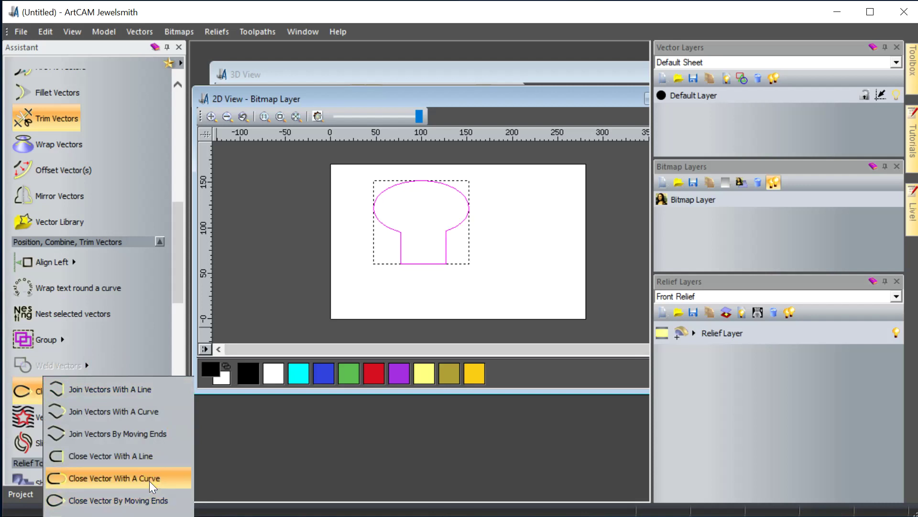
pyautogui.click(392, 256)
pyautogui.click(408, 243)
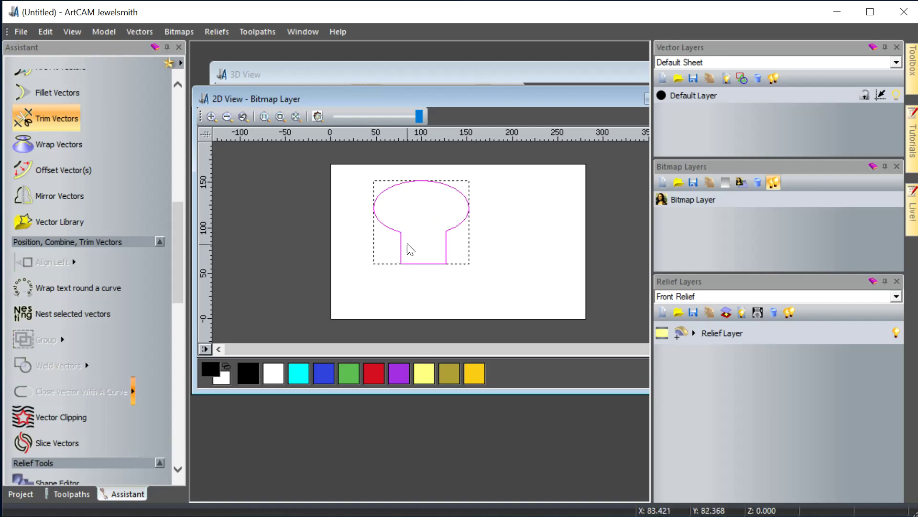
# - Try Join Vectors With Coincident Nodes on the two open vectors, and select the lower and upper parts in turn to check the join
pyautogui.click(133, 390)
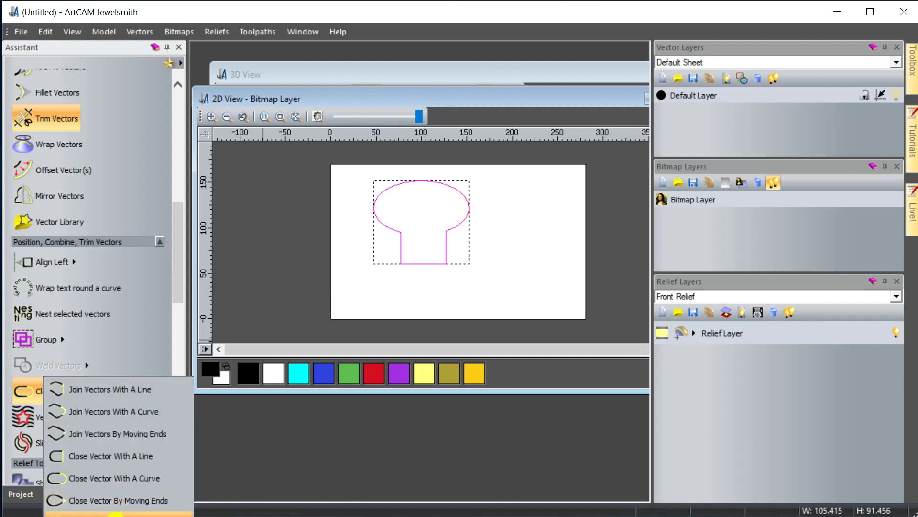
pyautogui.click(116, 513)
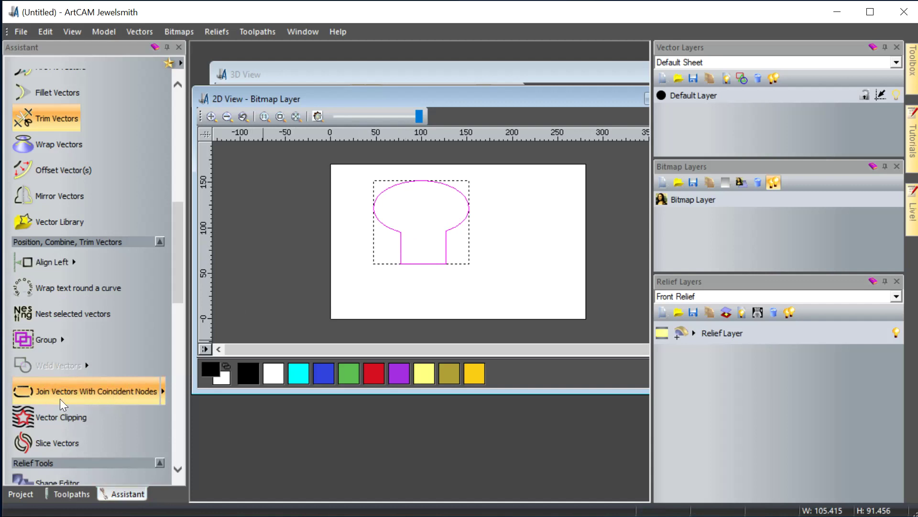
pyautogui.click(357, 276)
pyautogui.click(401, 249)
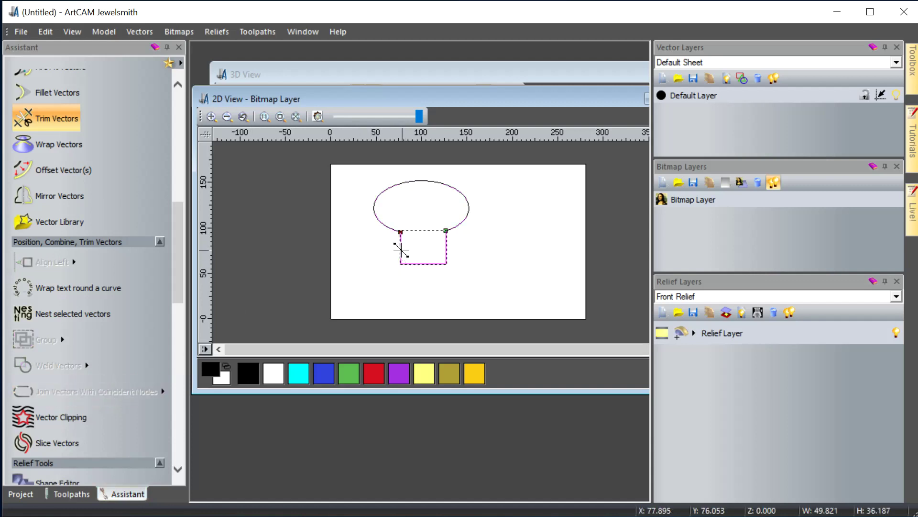
pyautogui.click(396, 230)
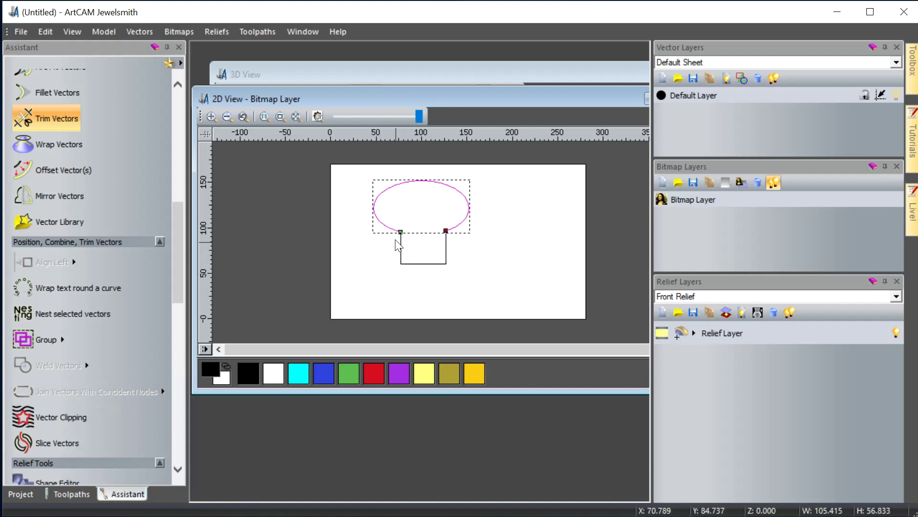
# - Select the rectangular part along with the ellipse part, join them using Join Vectors With A Curve, and deselect
pyautogui.keyDown('shift'); pyautogui.click(406, 261); pyautogui.keyUp('shift')
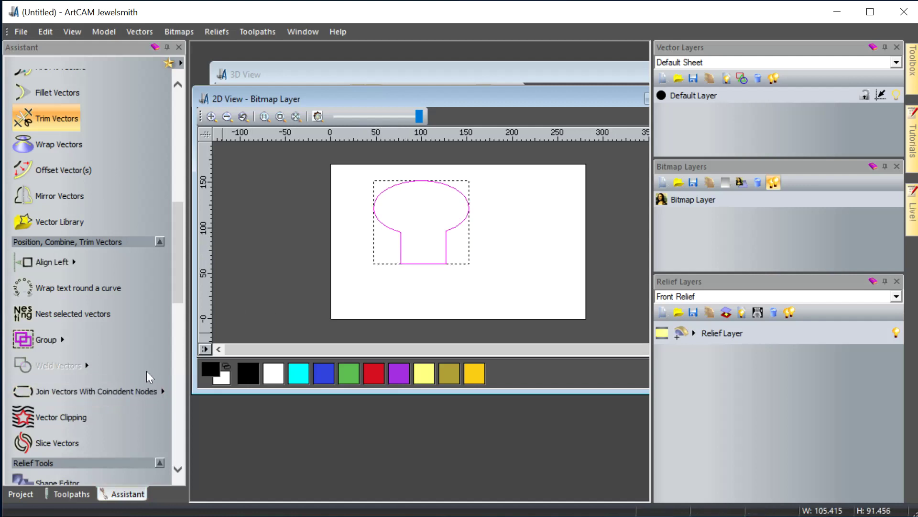
pyautogui.click(163, 391)
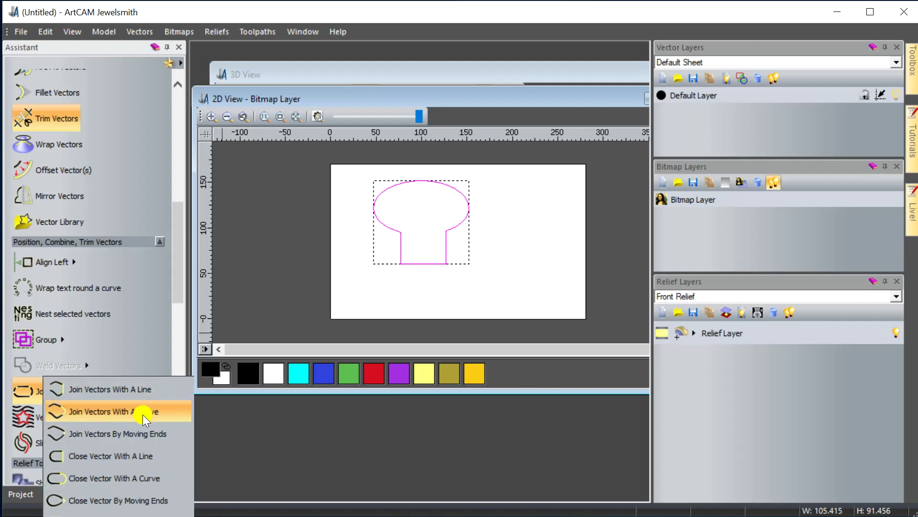
pyautogui.click(123, 411)
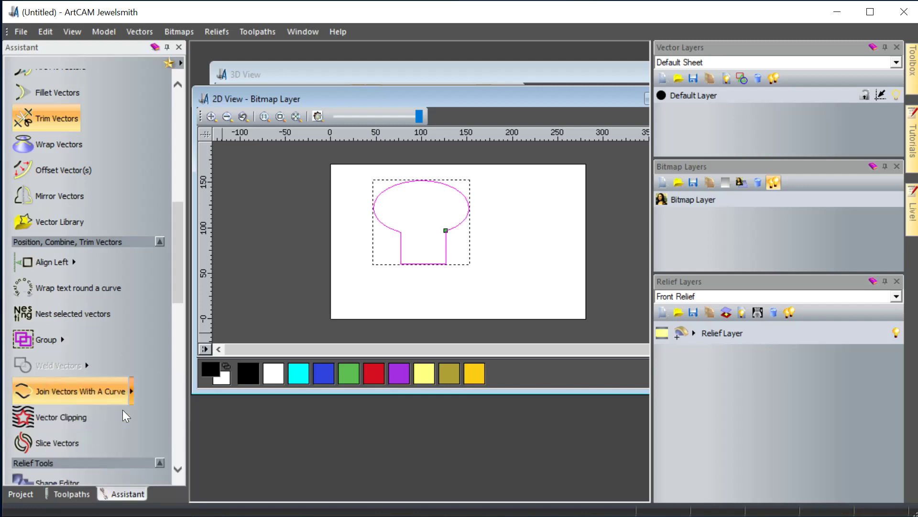
pyautogui.click(337, 263)
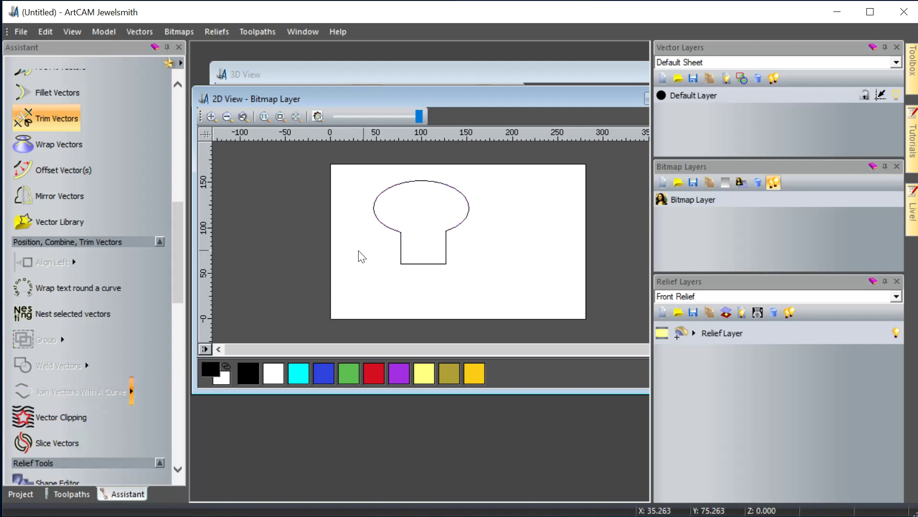
# - Move the joined shape straight down the page by about 17 mm and deselect it
pyautogui.click(402, 250)
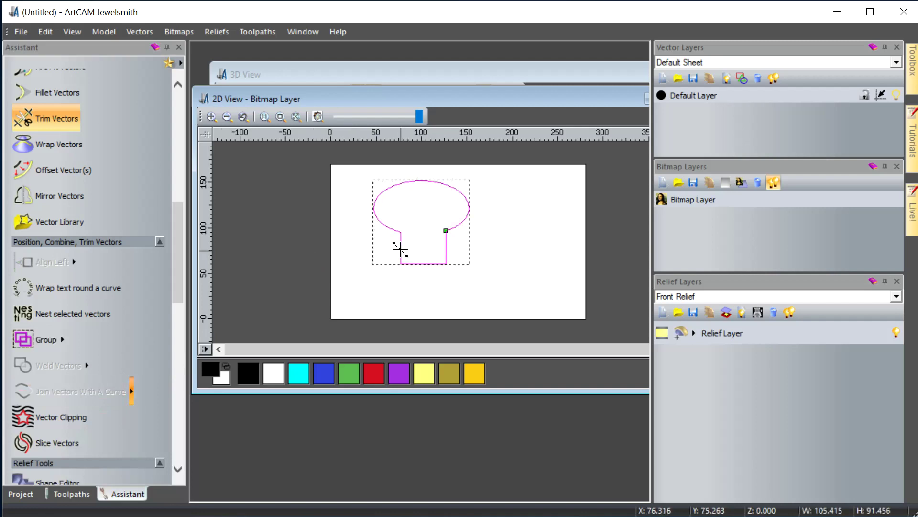
pyautogui.moveTo(400, 249); pyautogui.dragTo(398, 265)
pyautogui.click(478, 270)
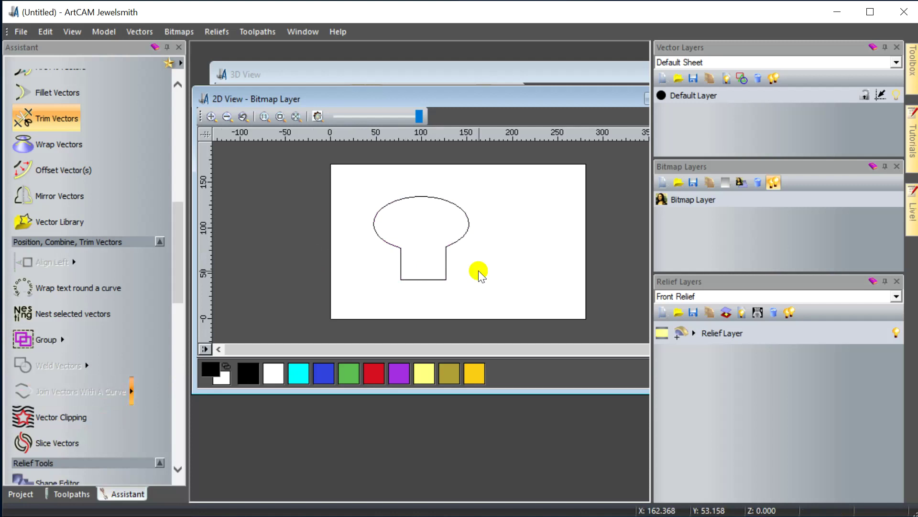
# - Edit the joined vector's nodes, pulling the upper curve handles on both sides of the rounded part upward to form two ear-like bumps
pyautogui.click(377, 241)
pyautogui.scroll(5, 159, 268)
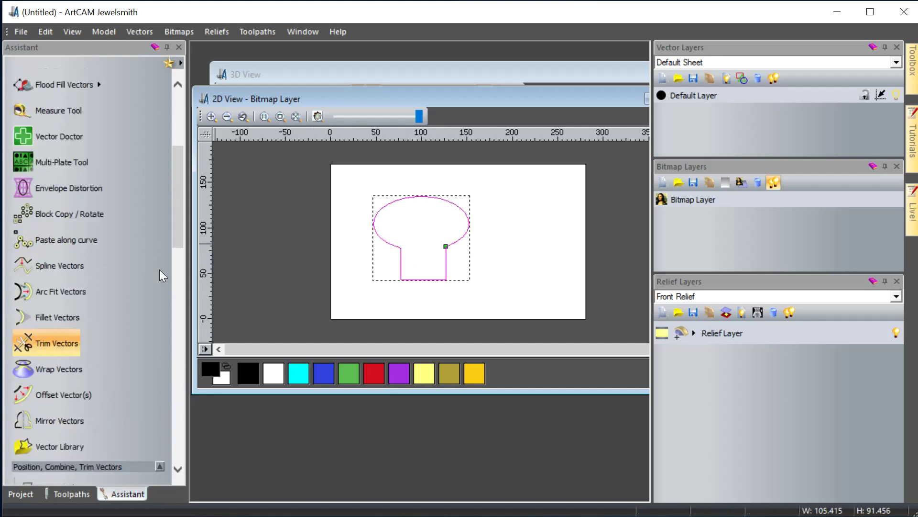
pyautogui.scroll(3, 133, 259)
pyautogui.click(64, 192)
pyautogui.click(73, 214)
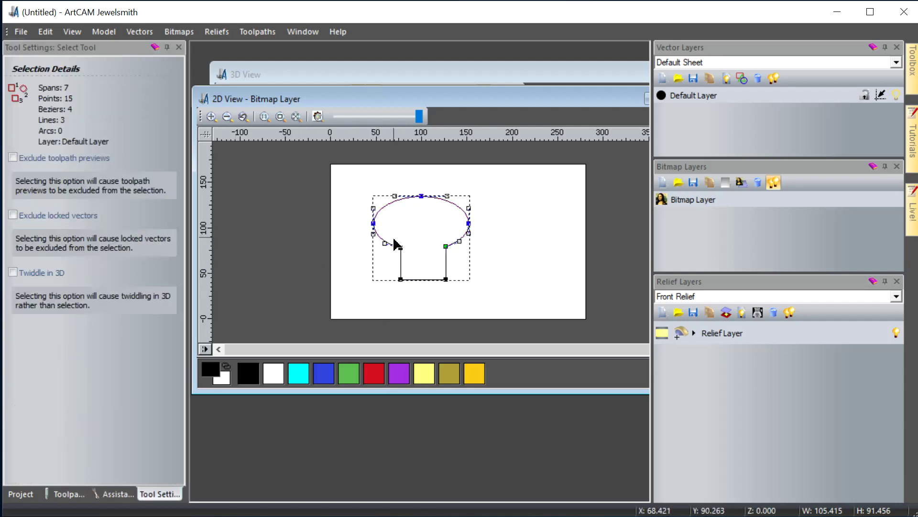
pyautogui.moveTo(373, 238); pyautogui.dragTo(366, 159)
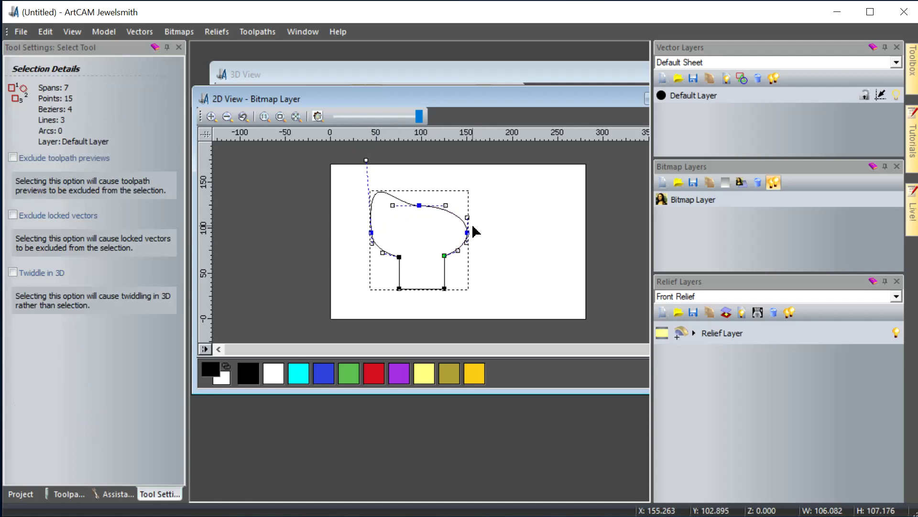
pyautogui.moveTo(468, 217); pyautogui.dragTo(467, 149)
pyautogui.click(503, 259)
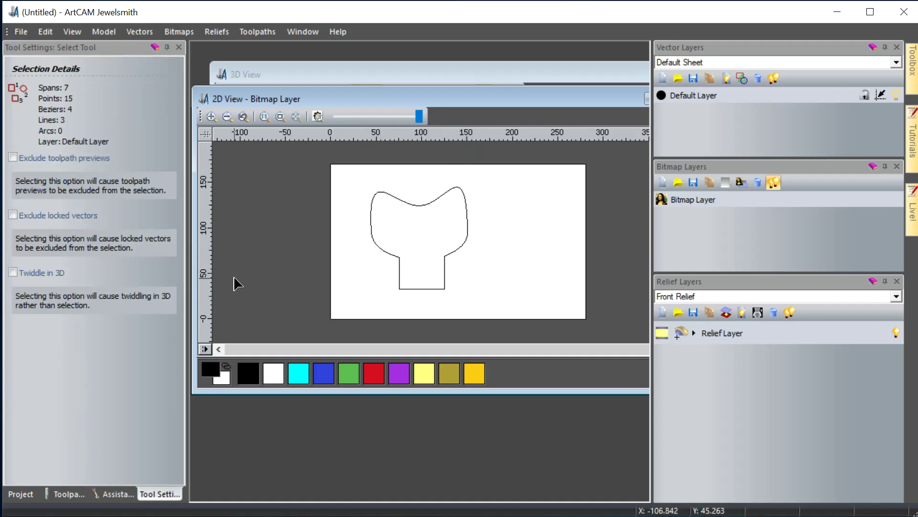
# - Return to the Assistant and collapse the Vector Tools, Position, Combine, Trim Vectors and Relief Tools groups
pyautogui.click(114, 492)
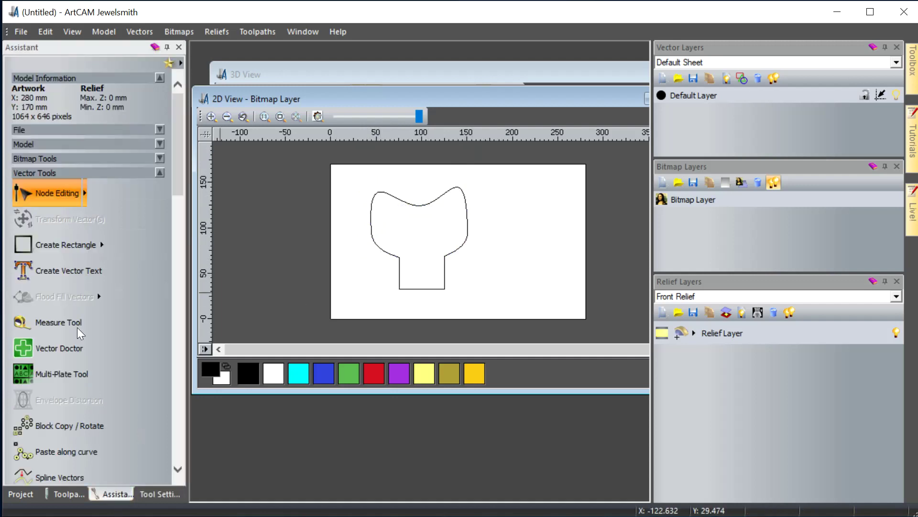
pyautogui.click(160, 172)
pyautogui.click(160, 173)
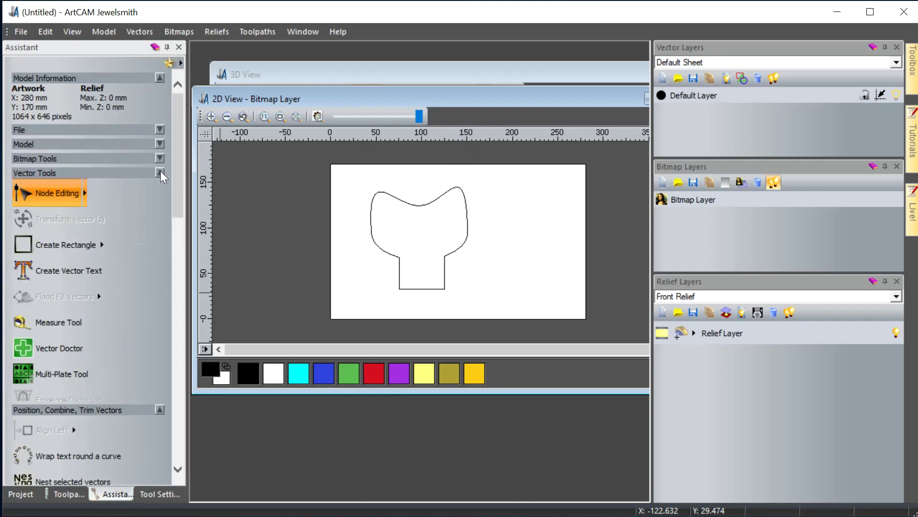
pyautogui.click(160, 172)
pyautogui.click(160, 187)
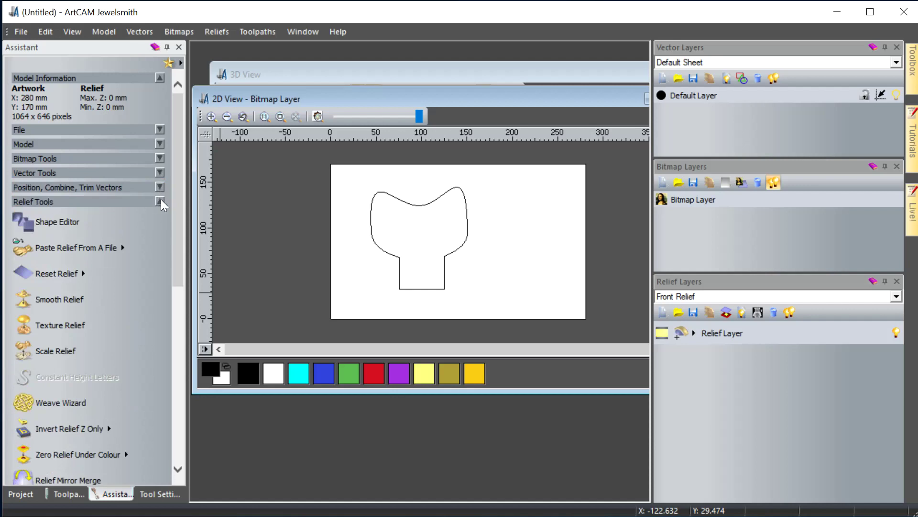
pyautogui.click(161, 200)
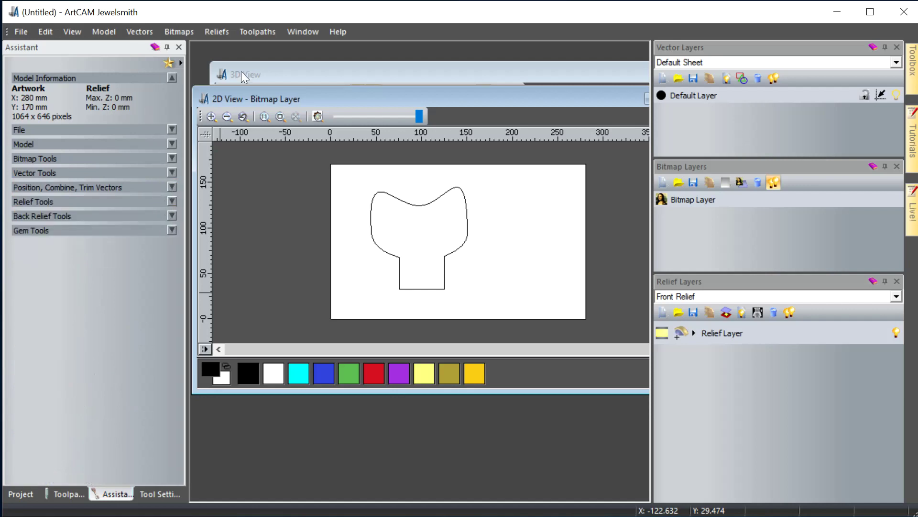
# - Reset the workspace layout to Standard
pyautogui.click(302, 32)
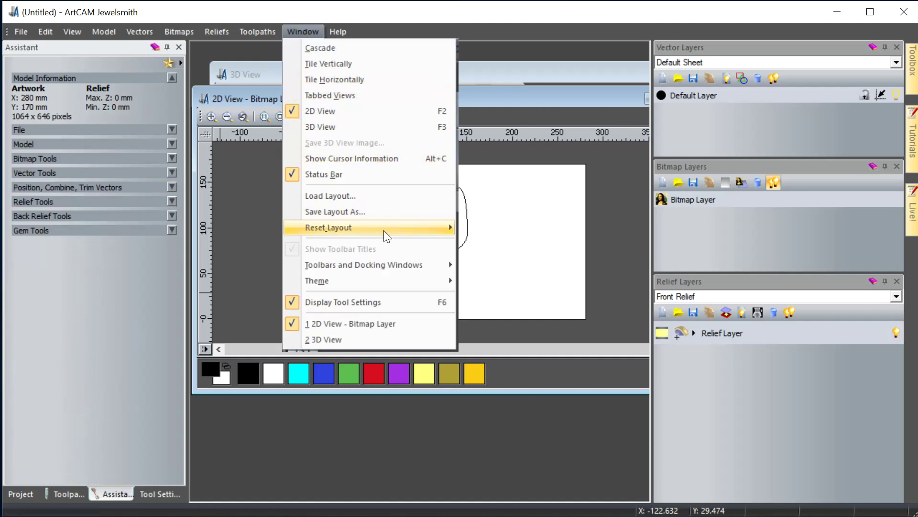
pyautogui.moveTo(384, 228)
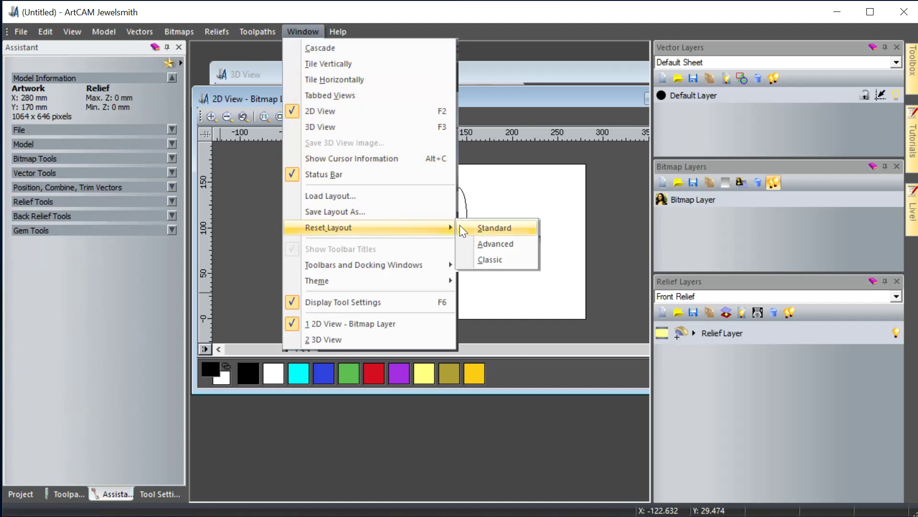
pyautogui.click(506, 229)
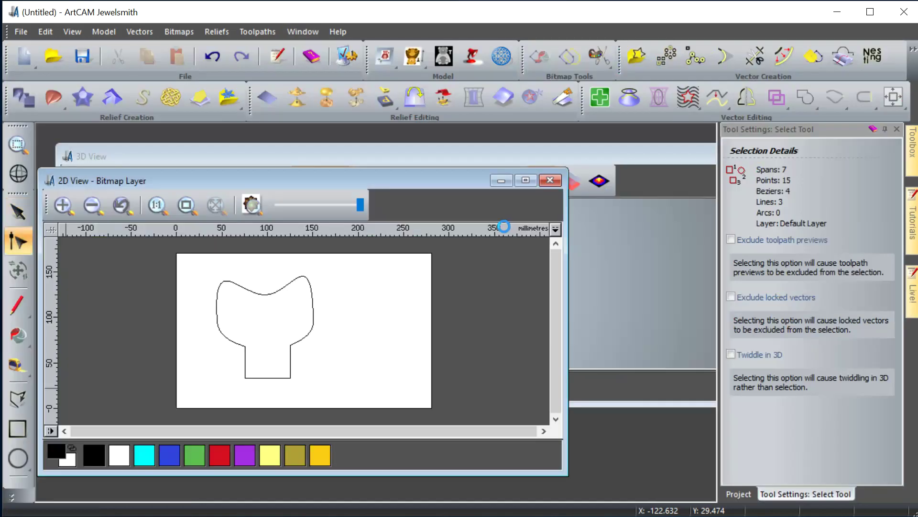
# - Reset the workspace layout to Advanced
pyautogui.click(301, 32)
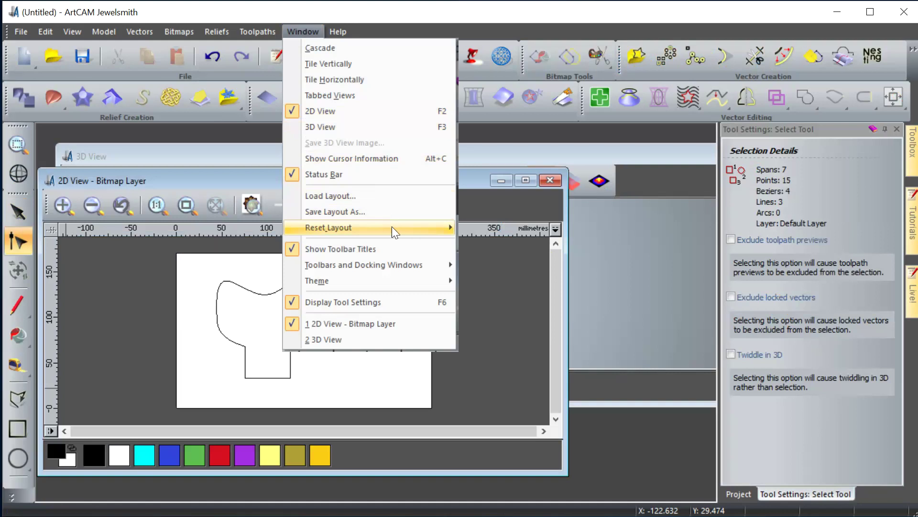
pyautogui.moveTo(393, 228)
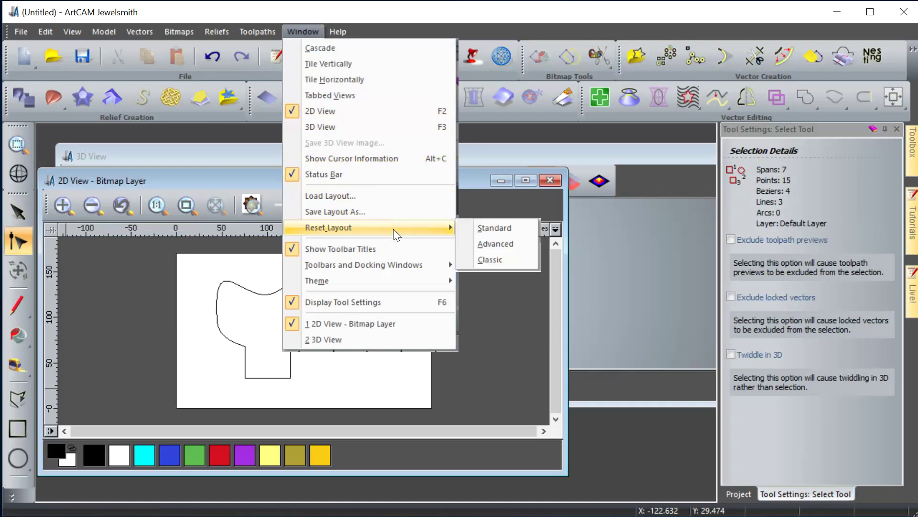
pyautogui.click(515, 245)
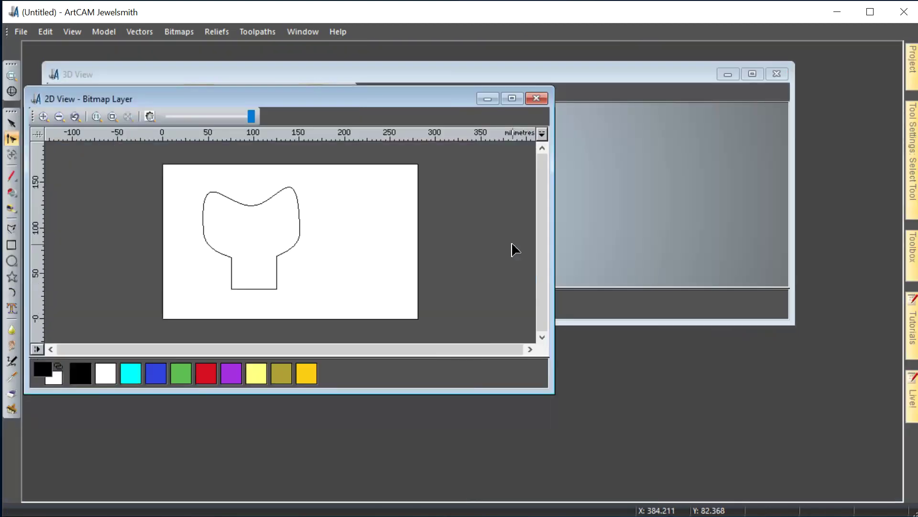
# - Move the 2D View window away from its corner, and bring the 3D View and the 2D View to the front in turn
pyautogui.moveTo(312, 95); pyautogui.dragTo(451, 139)
pyautogui.click(327, 70)
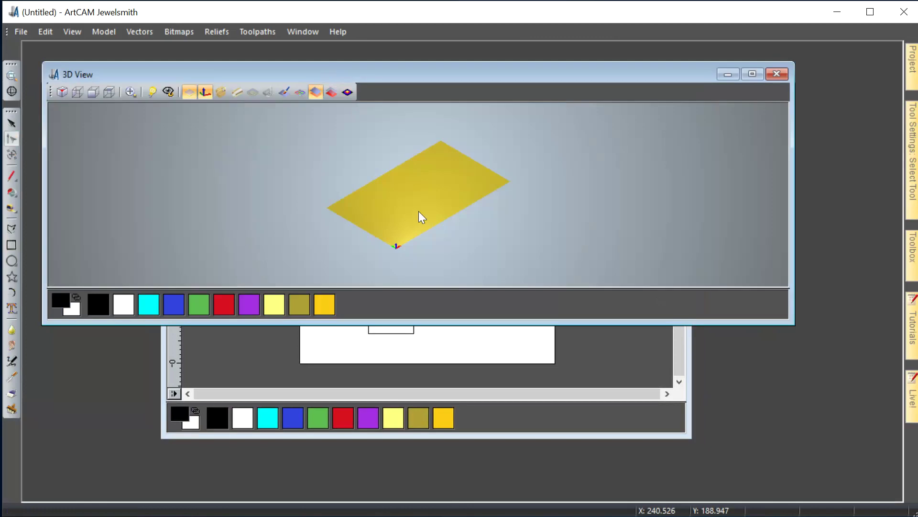
pyautogui.click(611, 363)
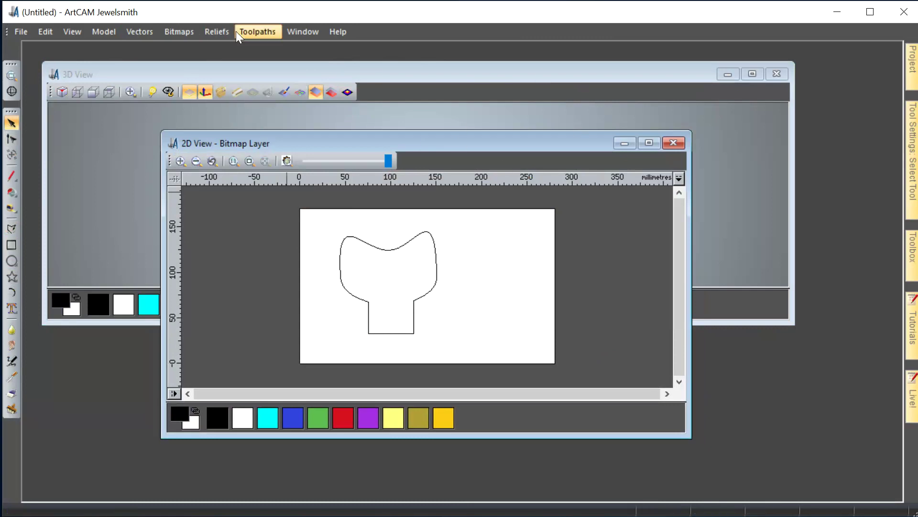
# - Look through the Advanced layout's auto-hidden Project, Toolbox, Tutorials, Live! and Tool Settings contents
pyautogui.click(915, 73)
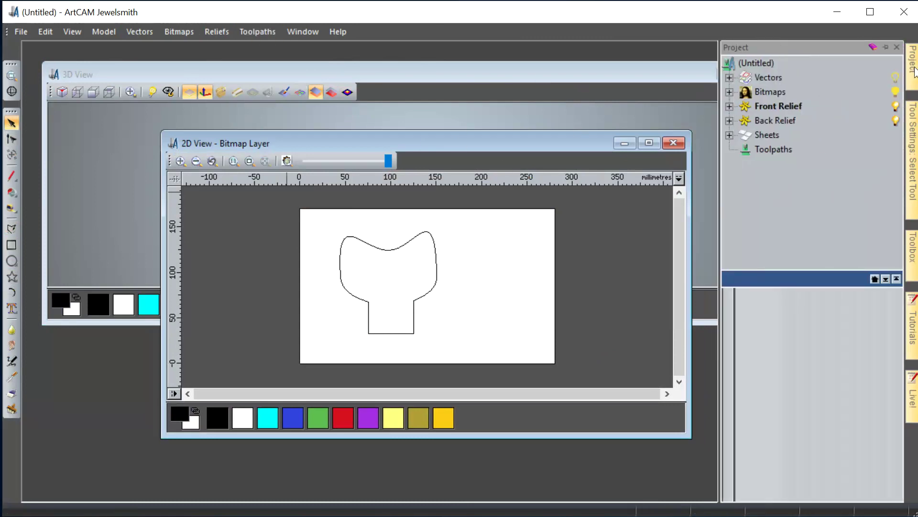
pyautogui.click(907, 252)
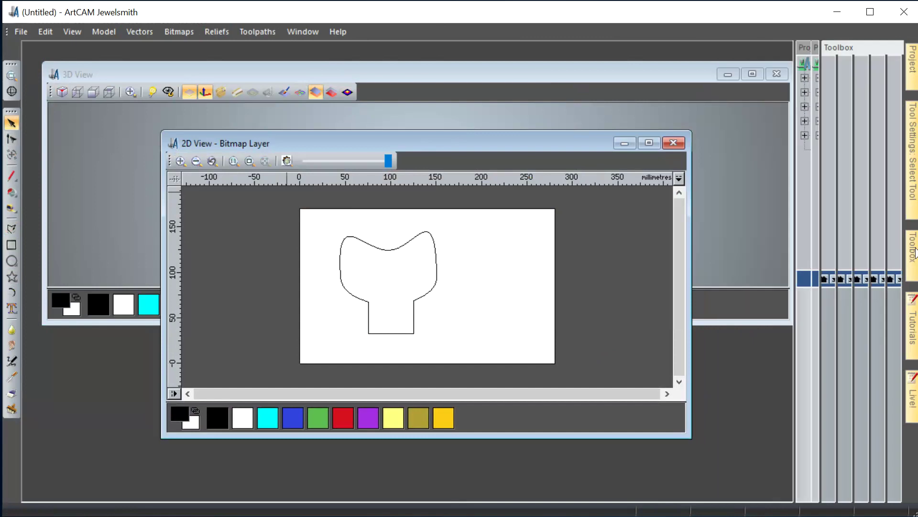
pyautogui.click(910, 301)
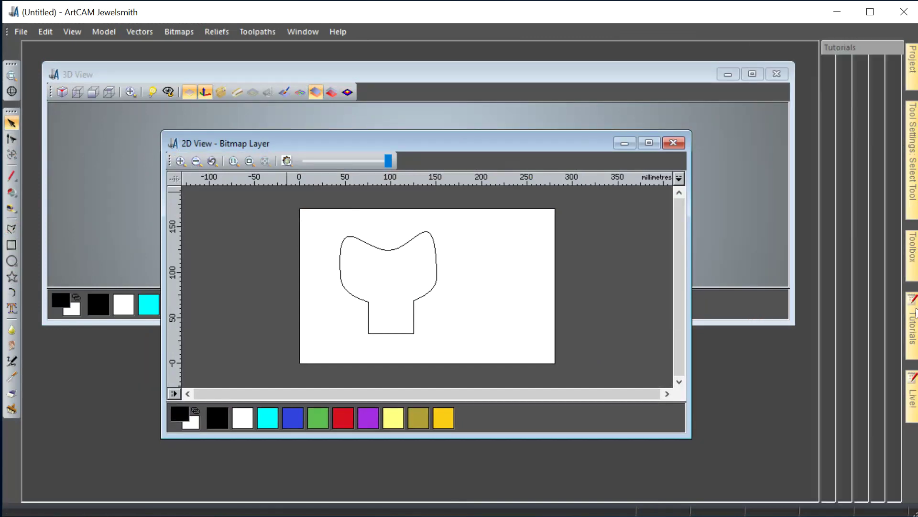
pyautogui.click(914, 390)
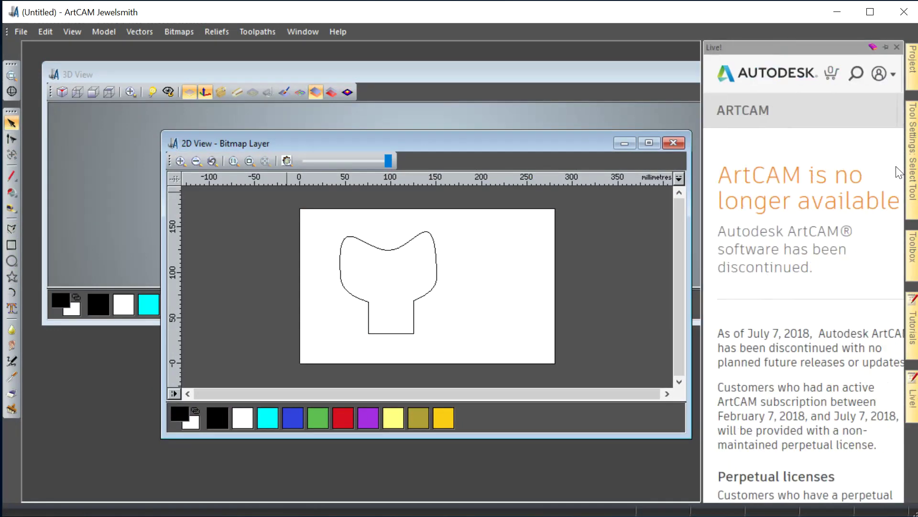
pyautogui.click(913, 144)
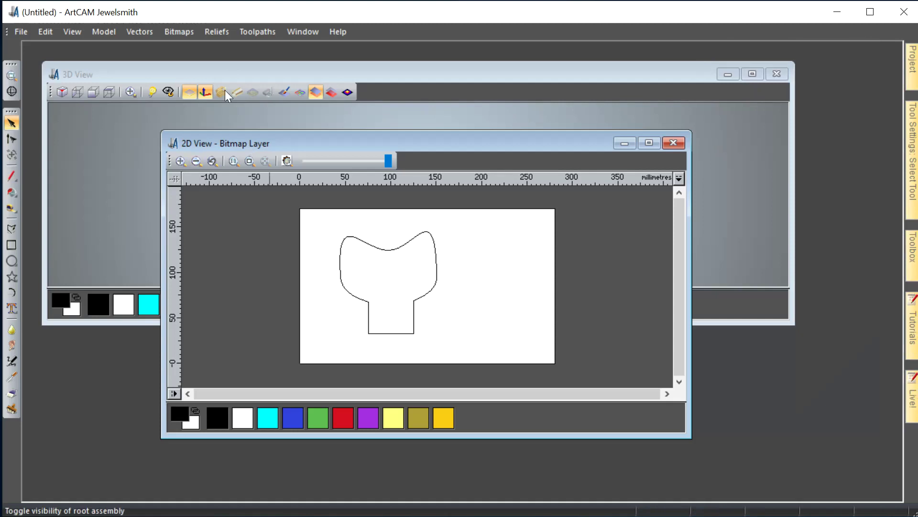
# - Switch the workspace from the Advanced layout back to the Standard layout
pyautogui.click(287, 36)
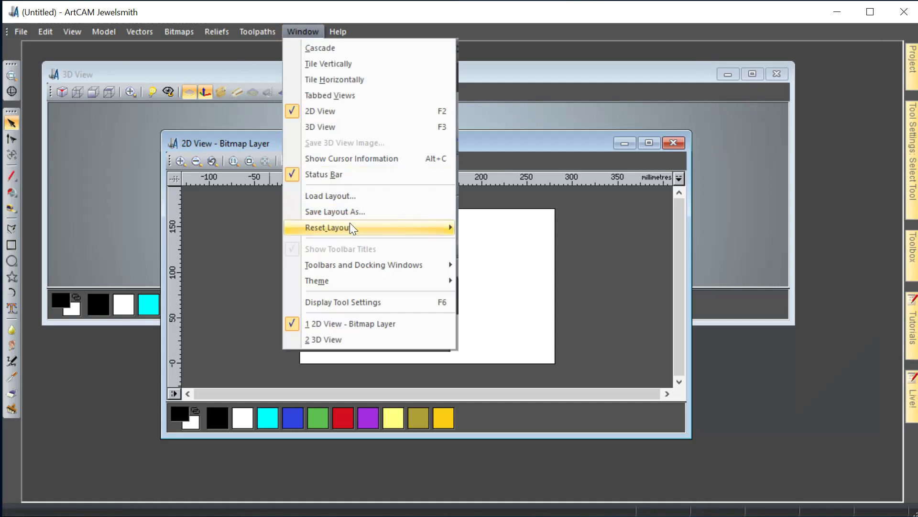
pyautogui.moveTo(400, 225)
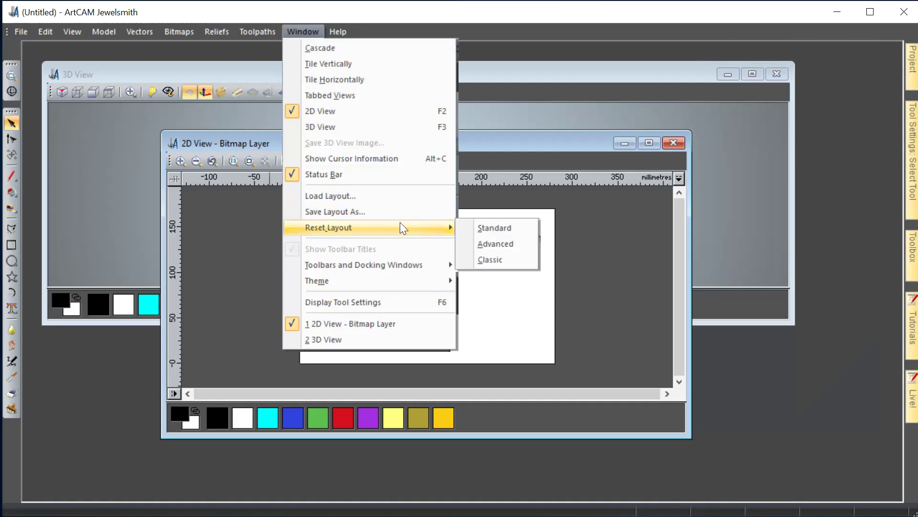
pyautogui.click(505, 228)
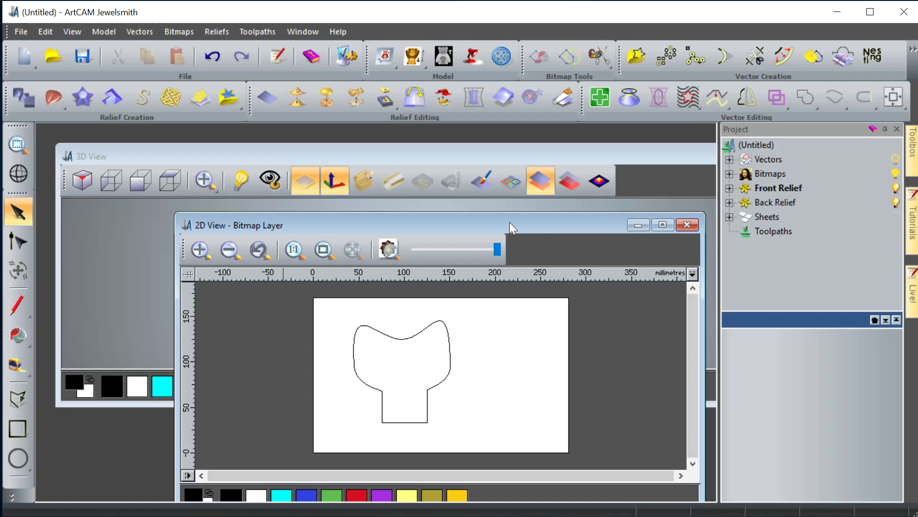
# - Look at the available layout resets and the list of toolbars and docking windows without changing anything
pyautogui.click(301, 31)
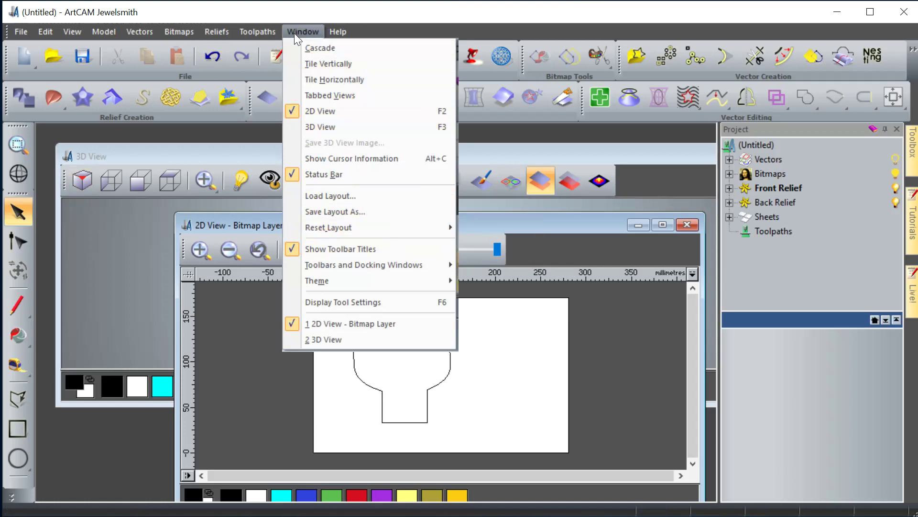
pyautogui.moveTo(420, 281)
pyautogui.moveTo(423, 229)
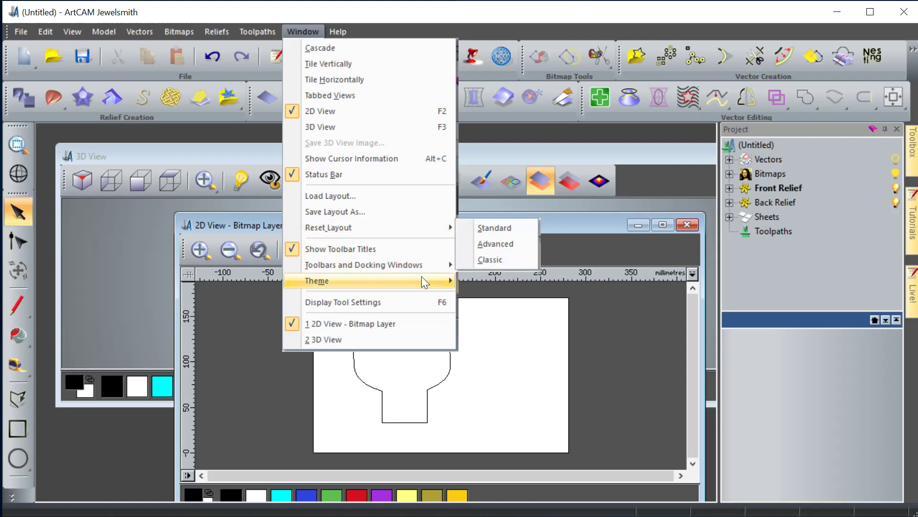
pyautogui.moveTo(425, 265)
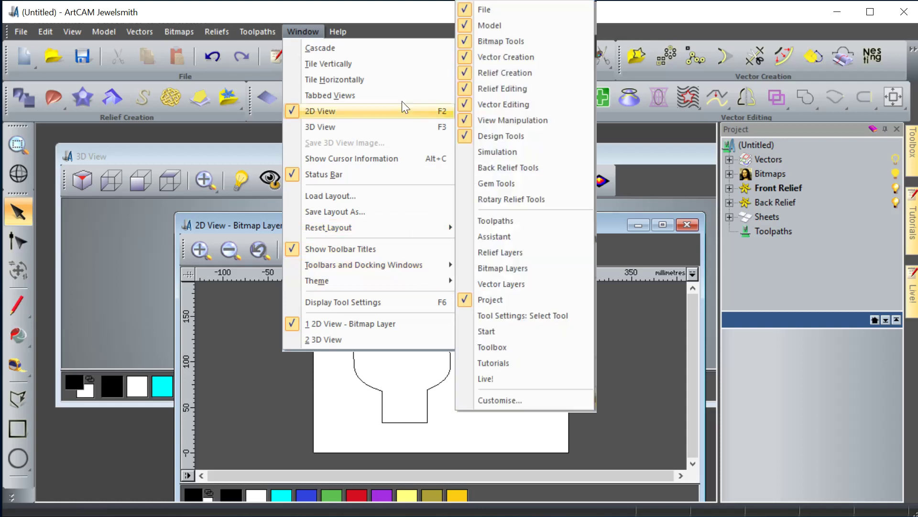
pyautogui.click(402, 27)
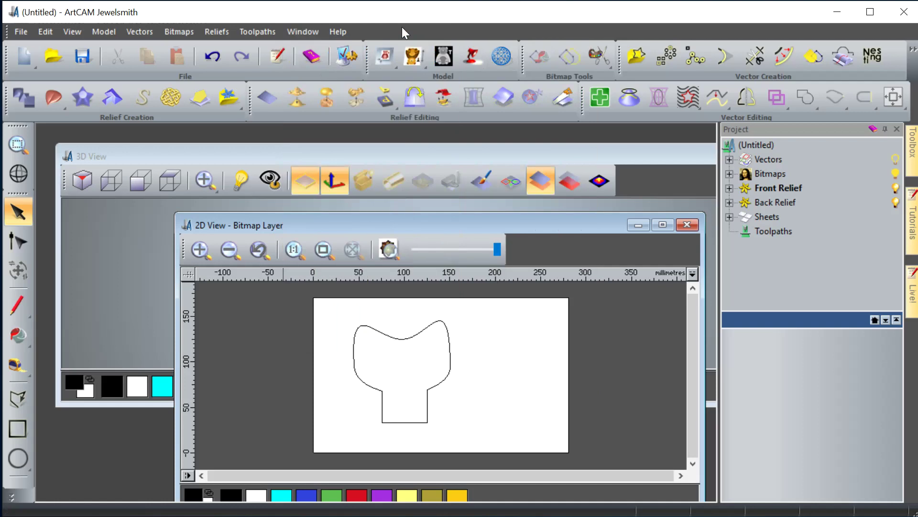
# - Hide the Design Tools toolbar and show it again
pyautogui.rightClick(403, 28)
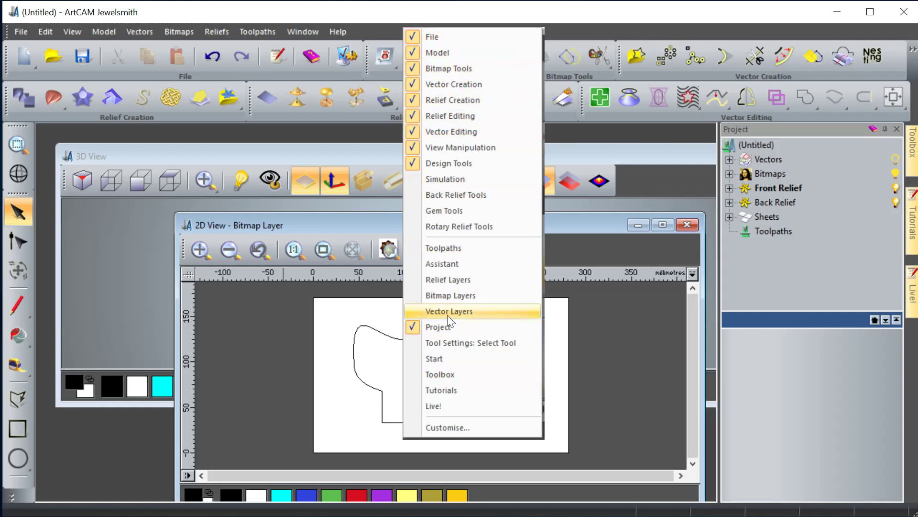
pyautogui.click(407, 165)
pyautogui.rightClick(408, 32)
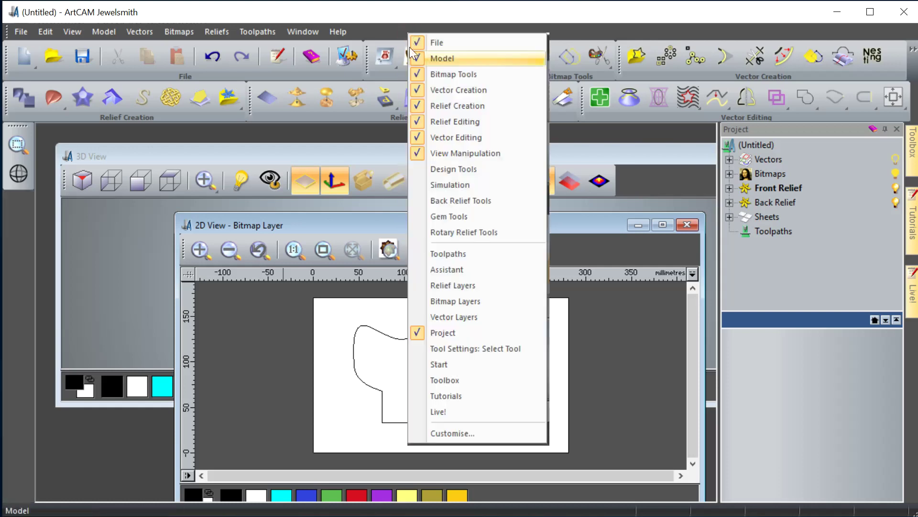
pyautogui.click(421, 169)
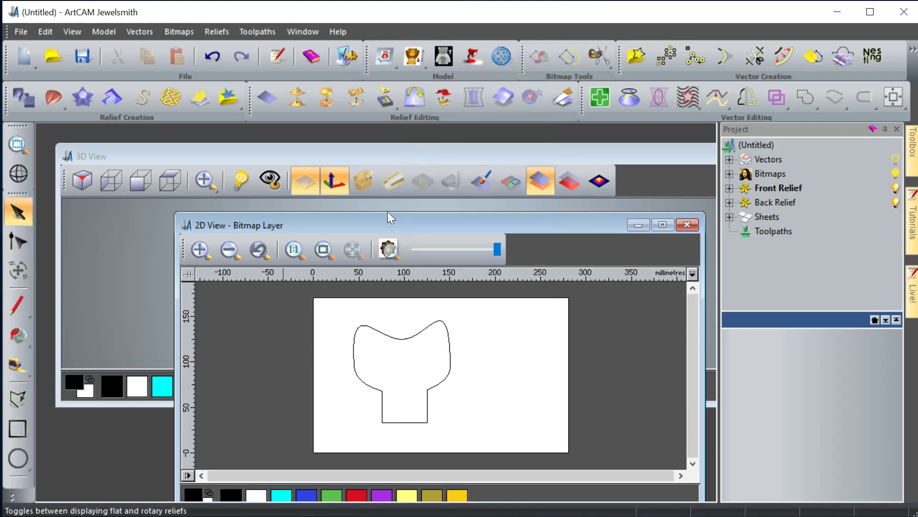